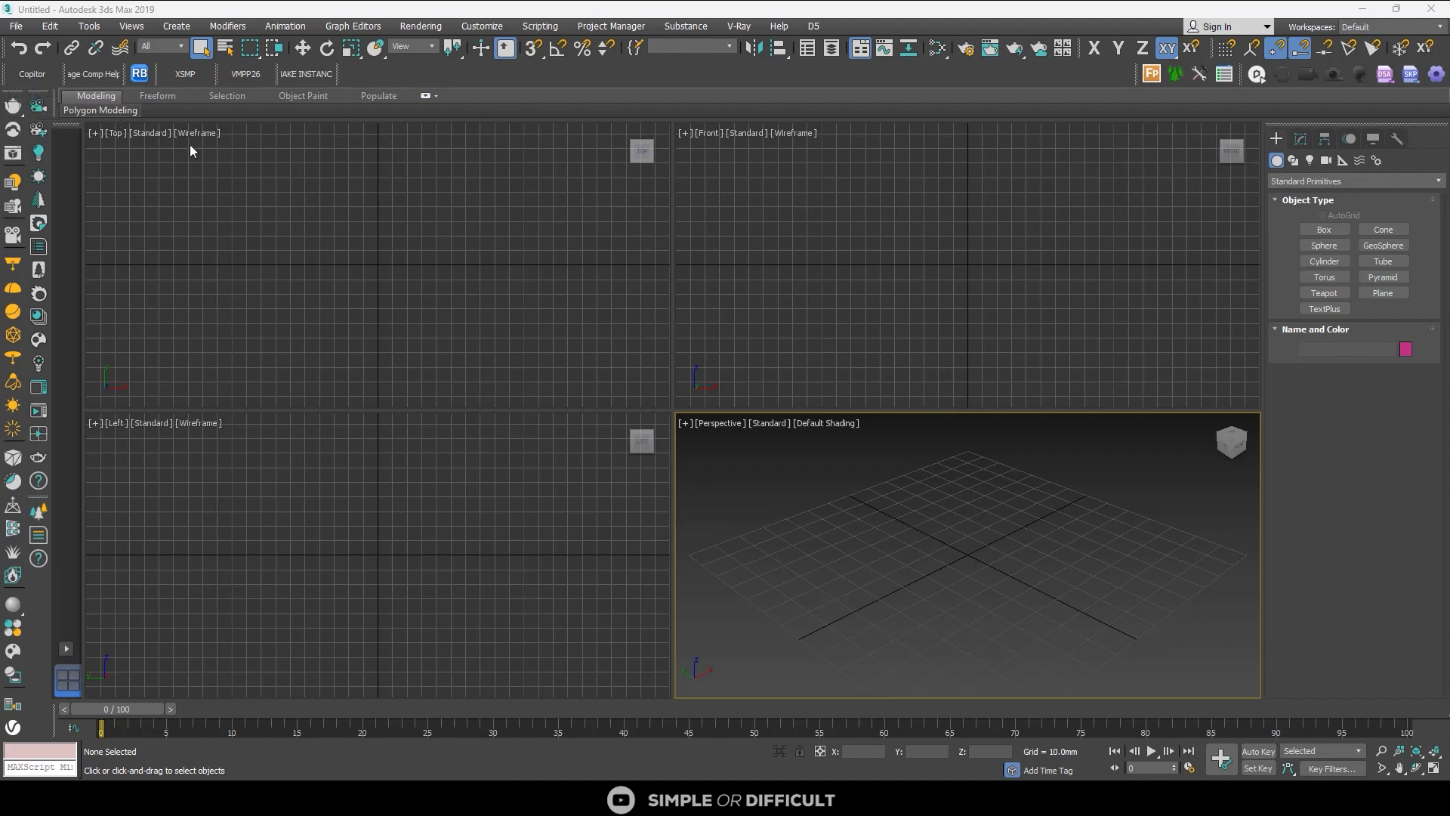
Step: Open the Copitor v3 script window, look over its copy and paste slots, and close it
click(37, 82)
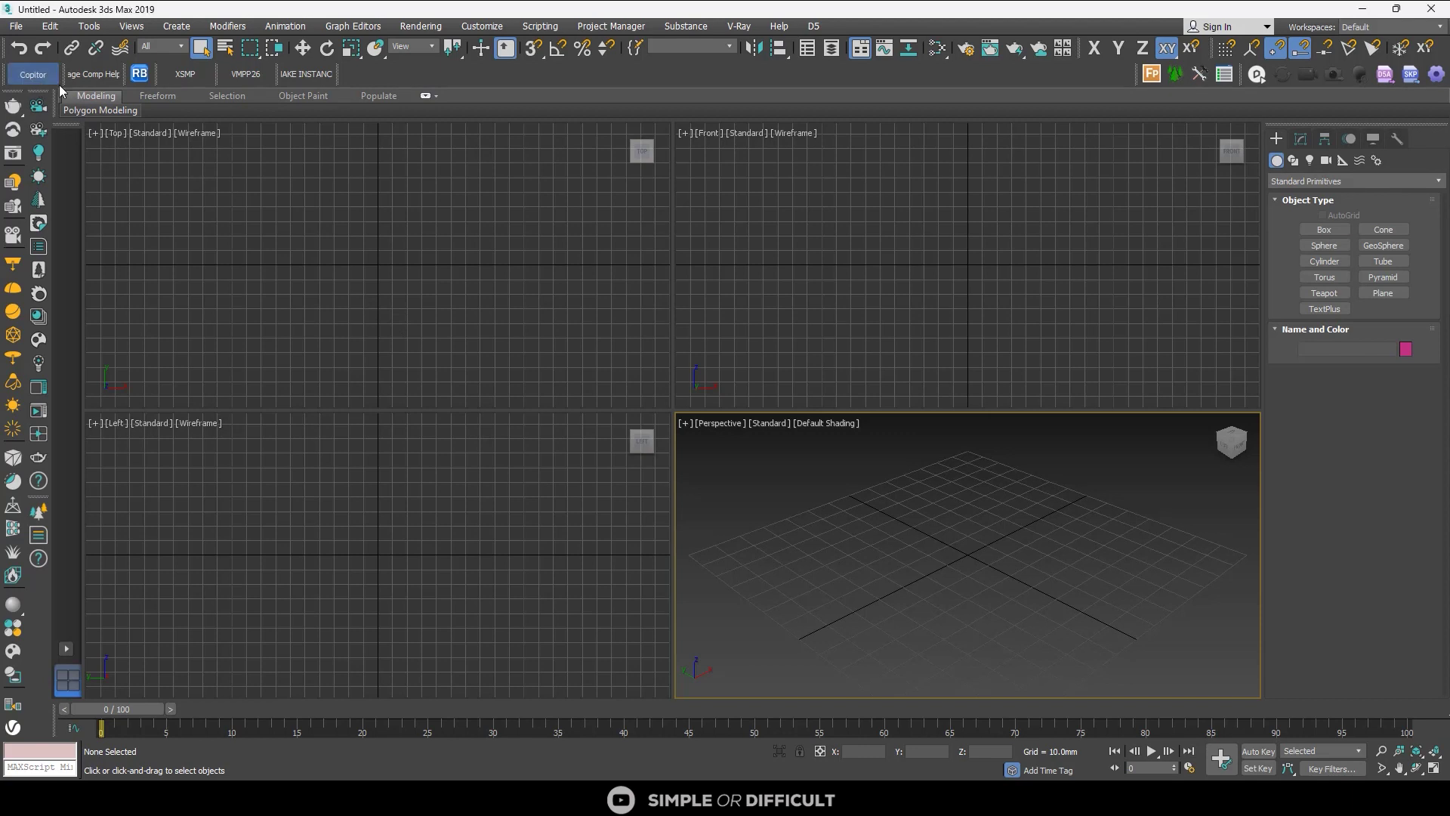
drag(787, 117, 410, 83)
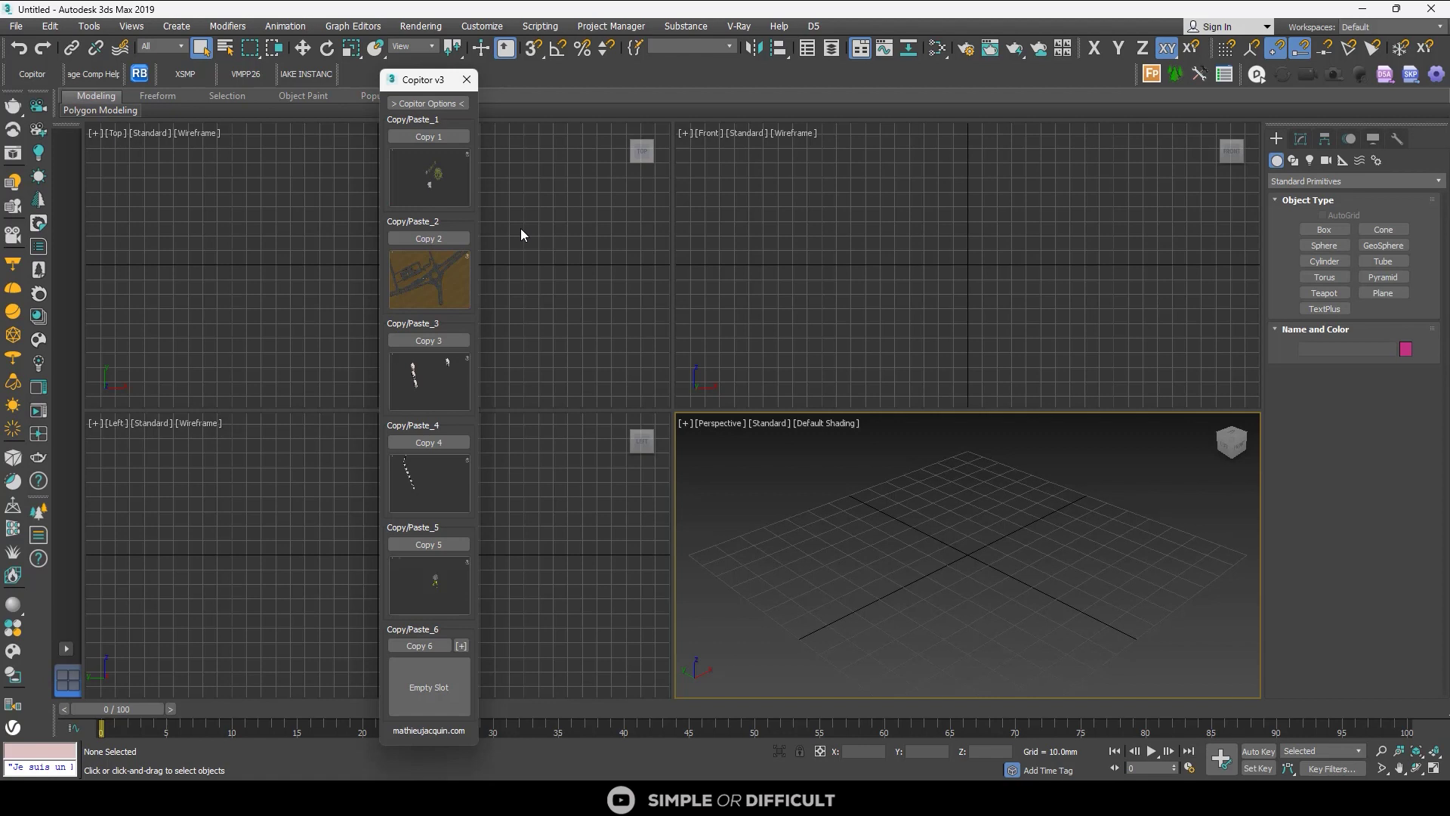
click(425, 251)
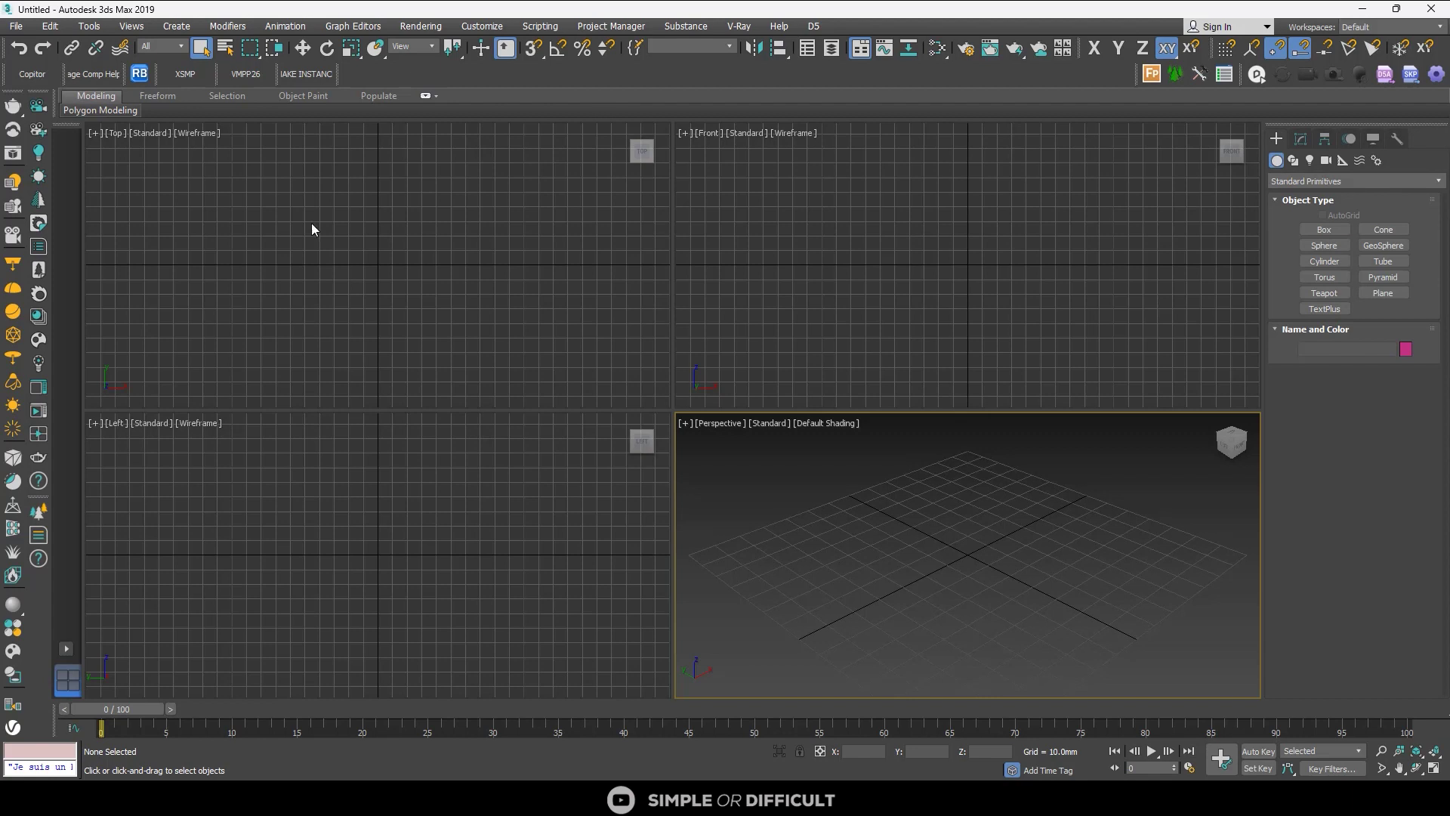
click(32, 73)
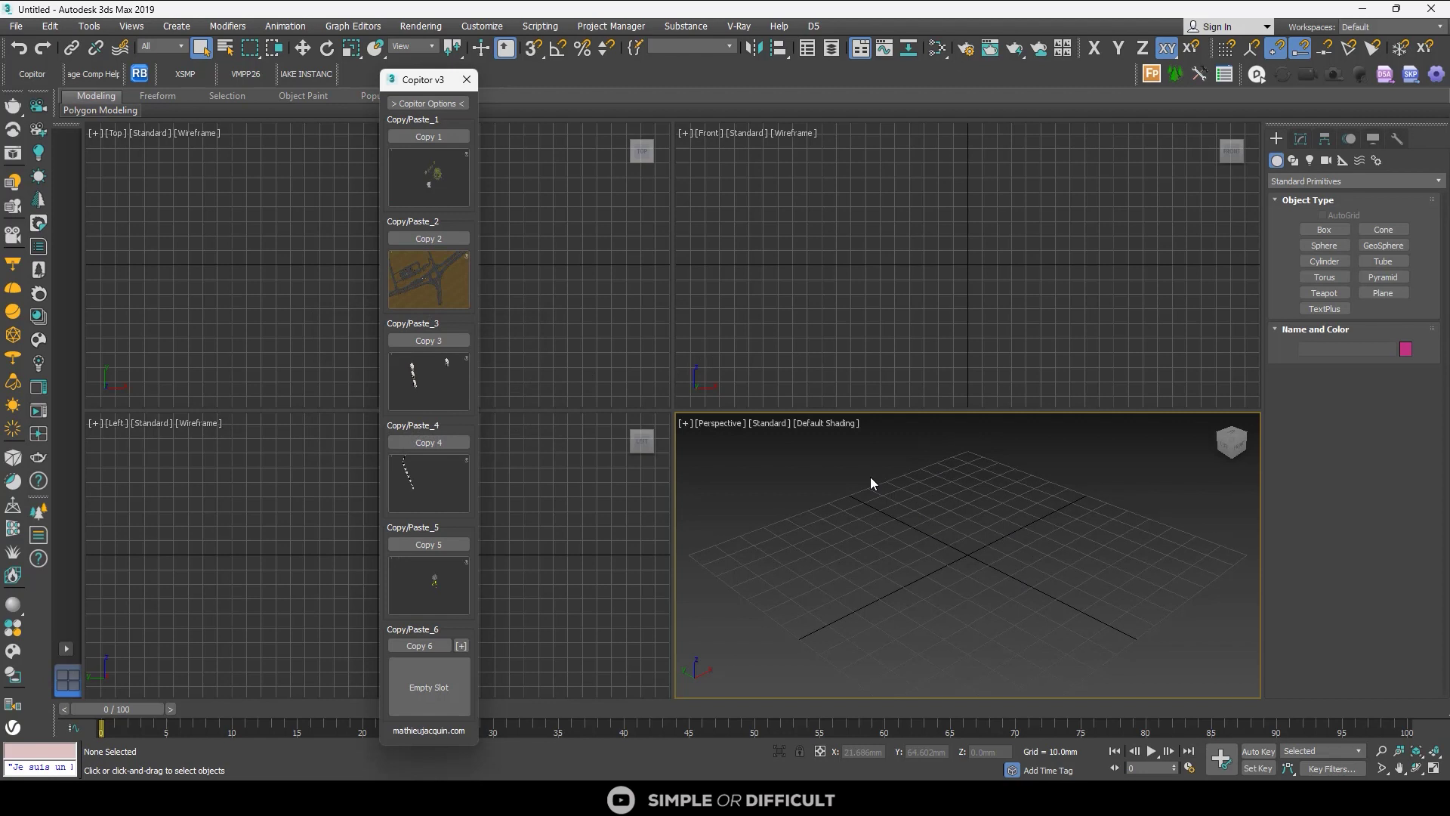
click(450, 138)
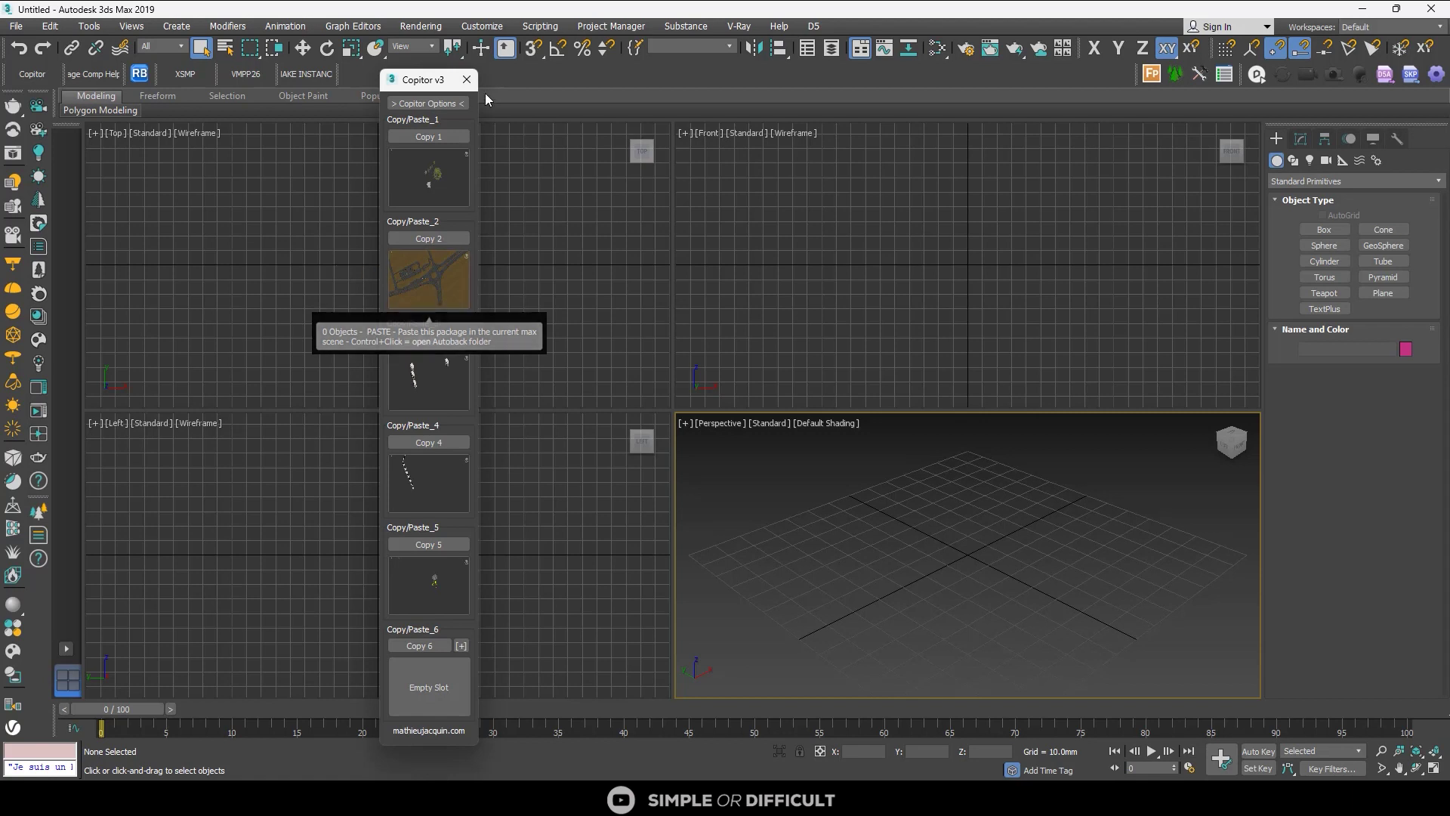
click(467, 79)
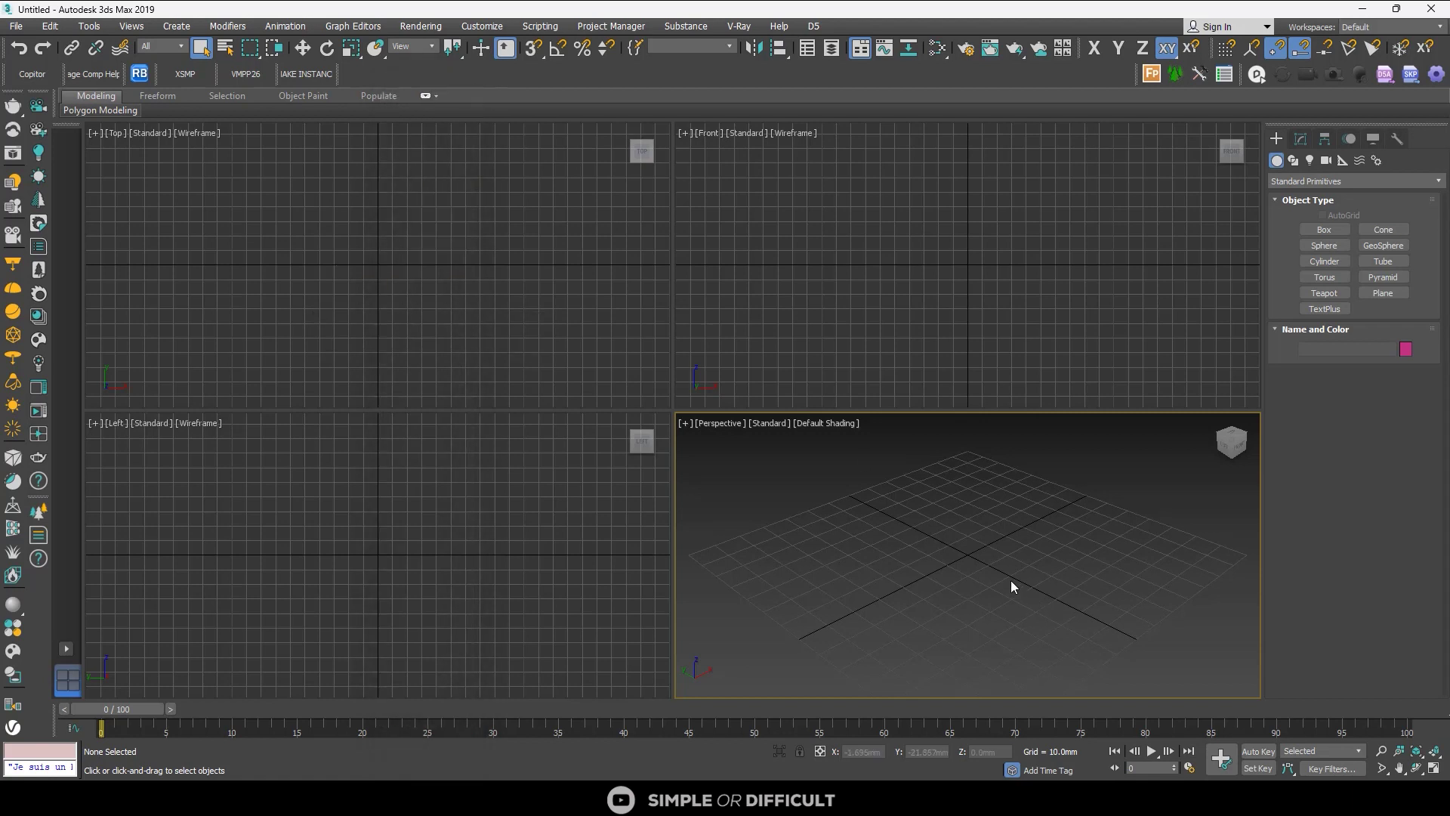
Step: Create a box about 38.9 mm long, 19.5 mm wide and 16.4 mm high in the Perspective viewport
click(1324, 229)
drag(928, 533, 998, 593)
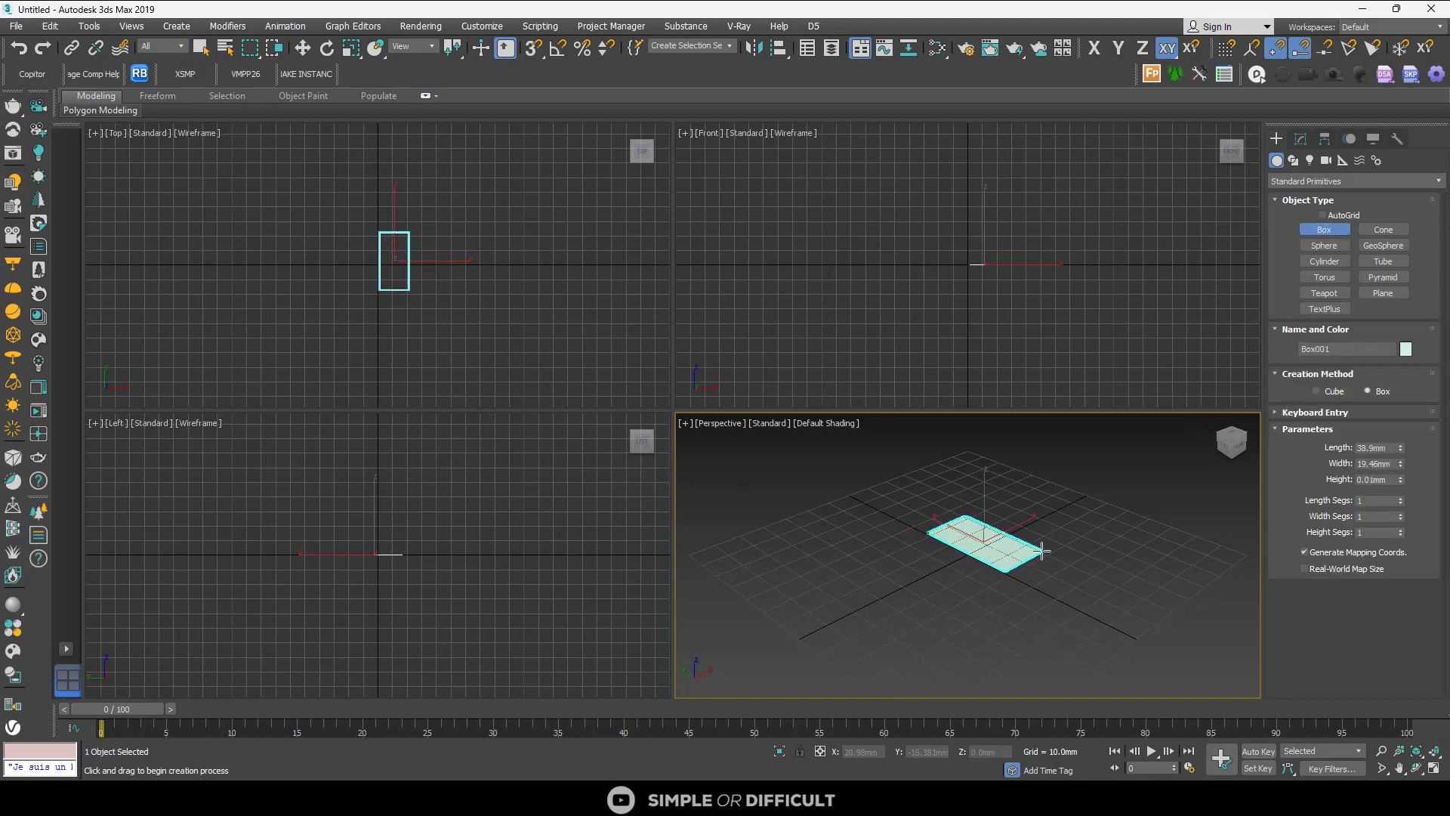
click(1030, 506)
right_click(307, 259)
key(w)
key(z)
Step: Export only the selected box as an FBX file named BOX EXPORT with the current export settings
click(21, 26)
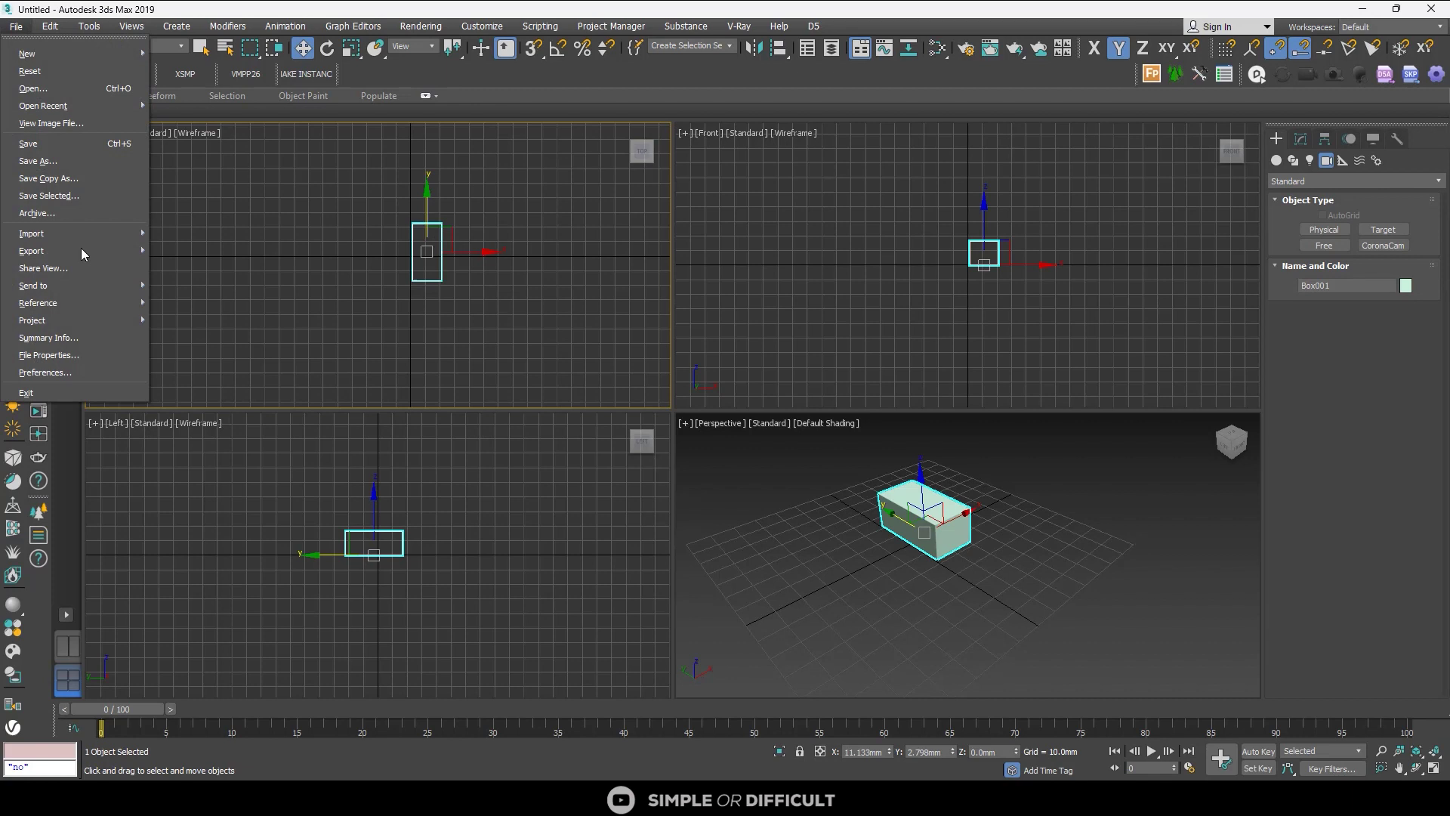
mouse_move(80, 249)
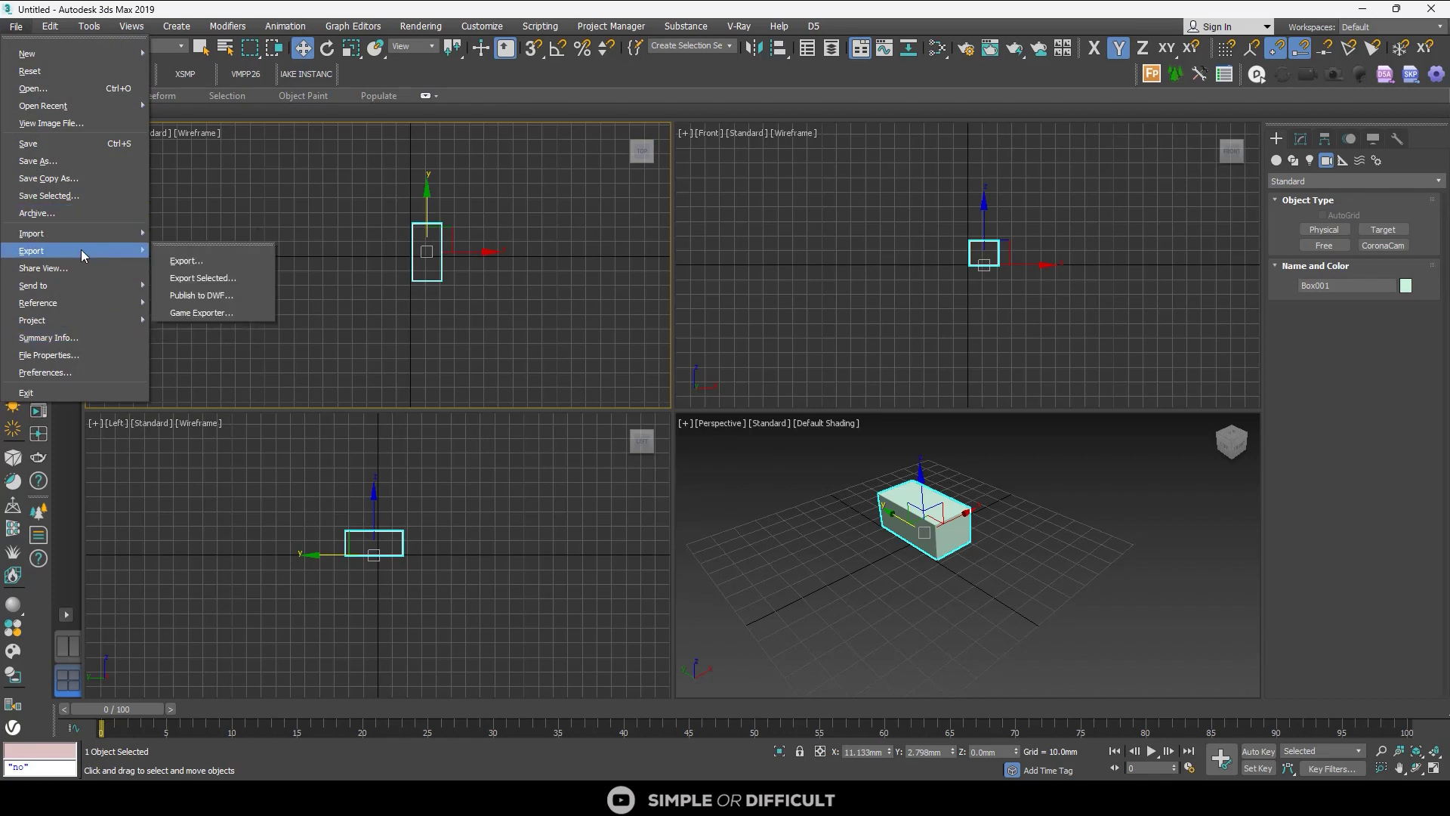
click(202, 278)
click(273, 738)
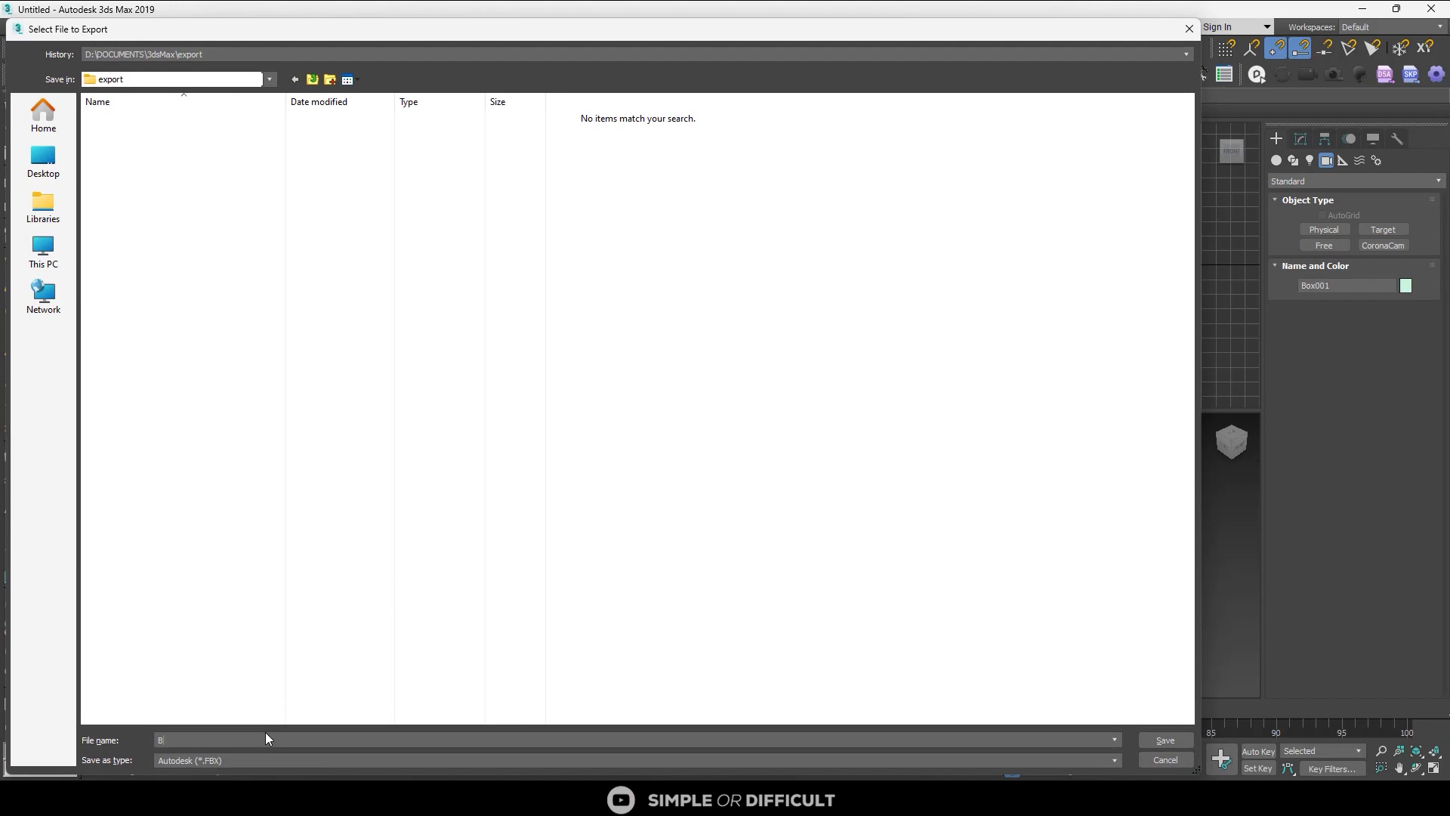
text(BOX EXPORT)
key(Return)
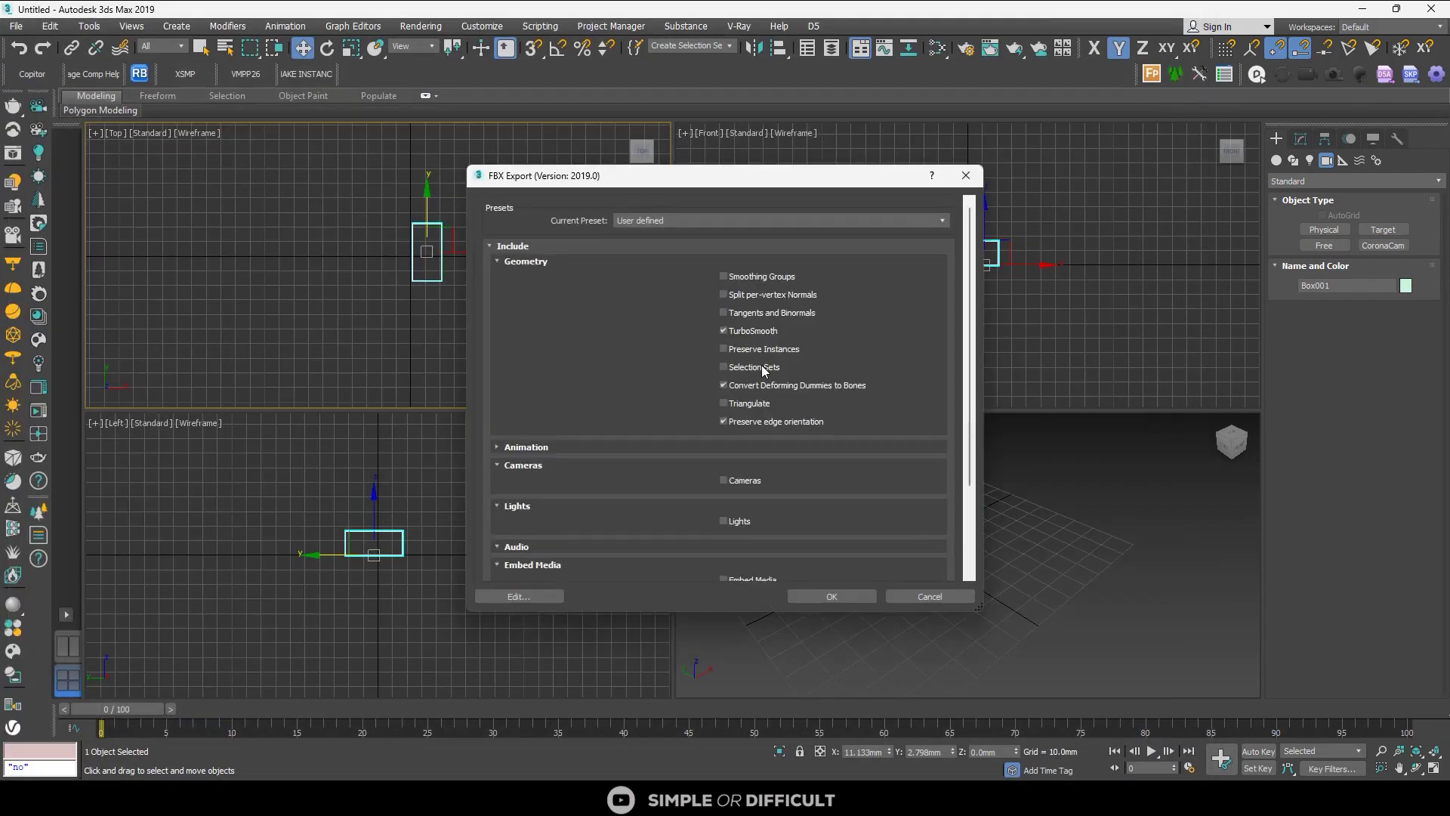
click(845, 595)
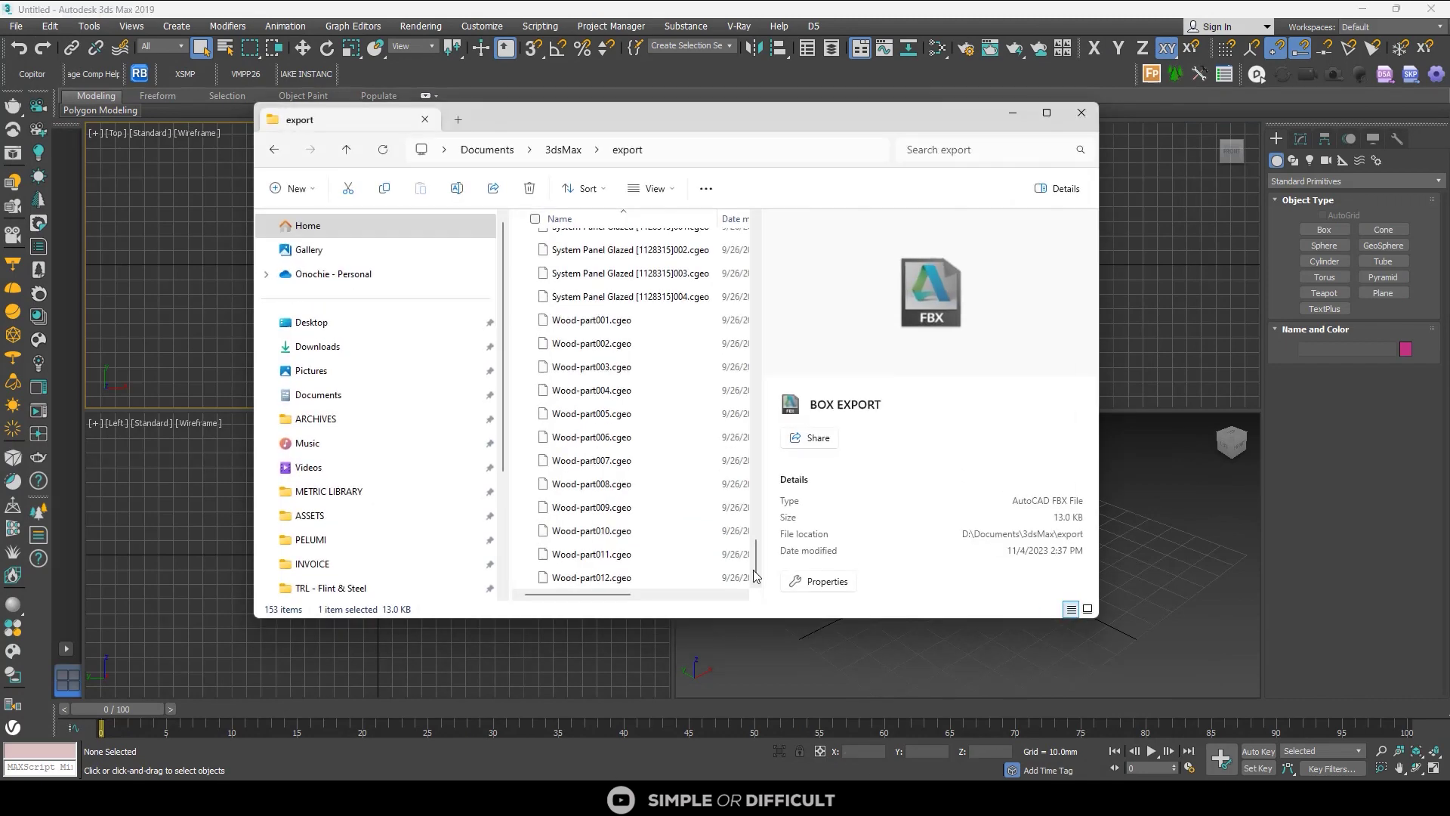
Step: Import the BOX EXPORT file from the export folder into the empty scene's Top viewport
drag(903, 307, 381, 285)
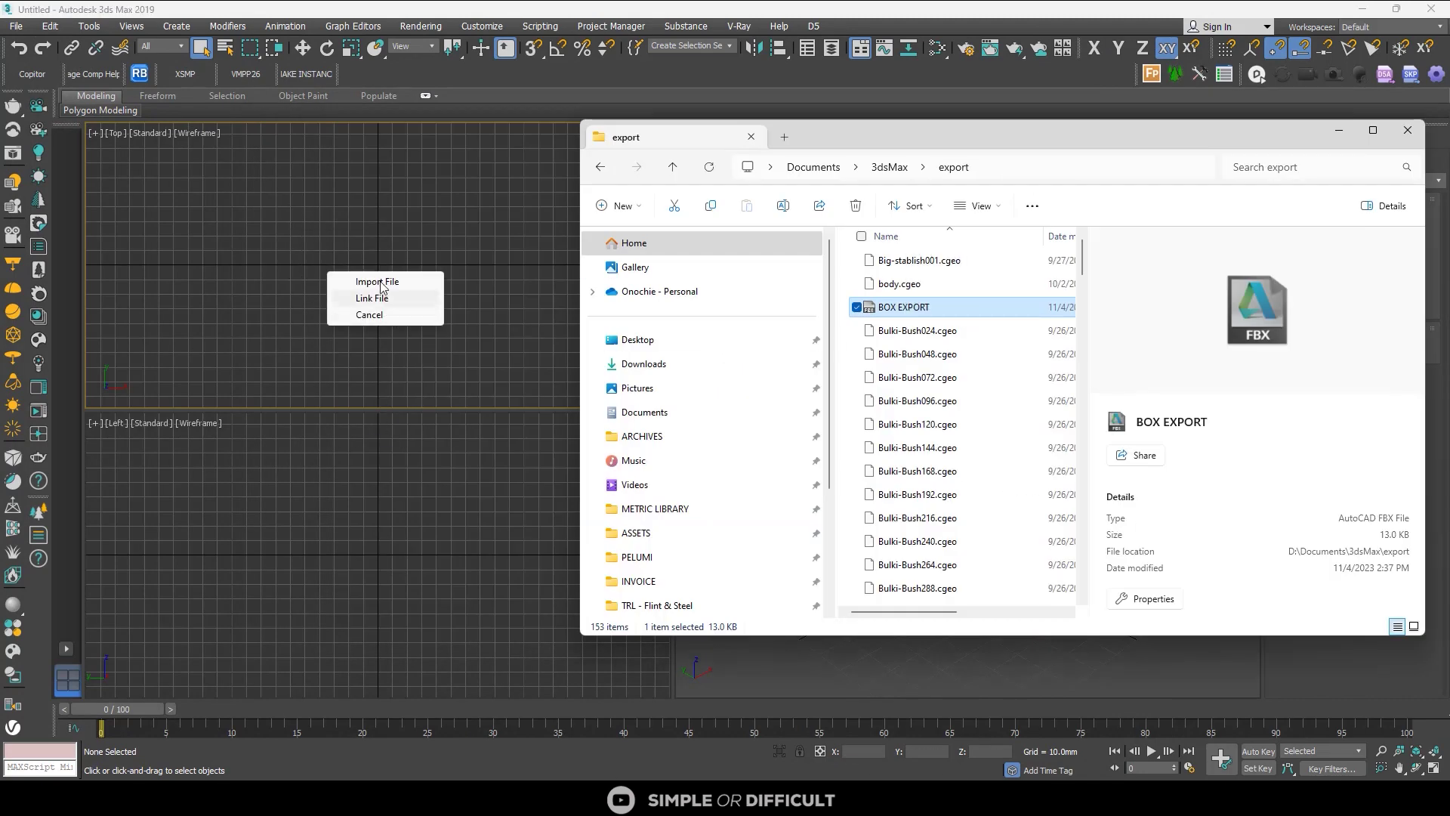
click(380, 283)
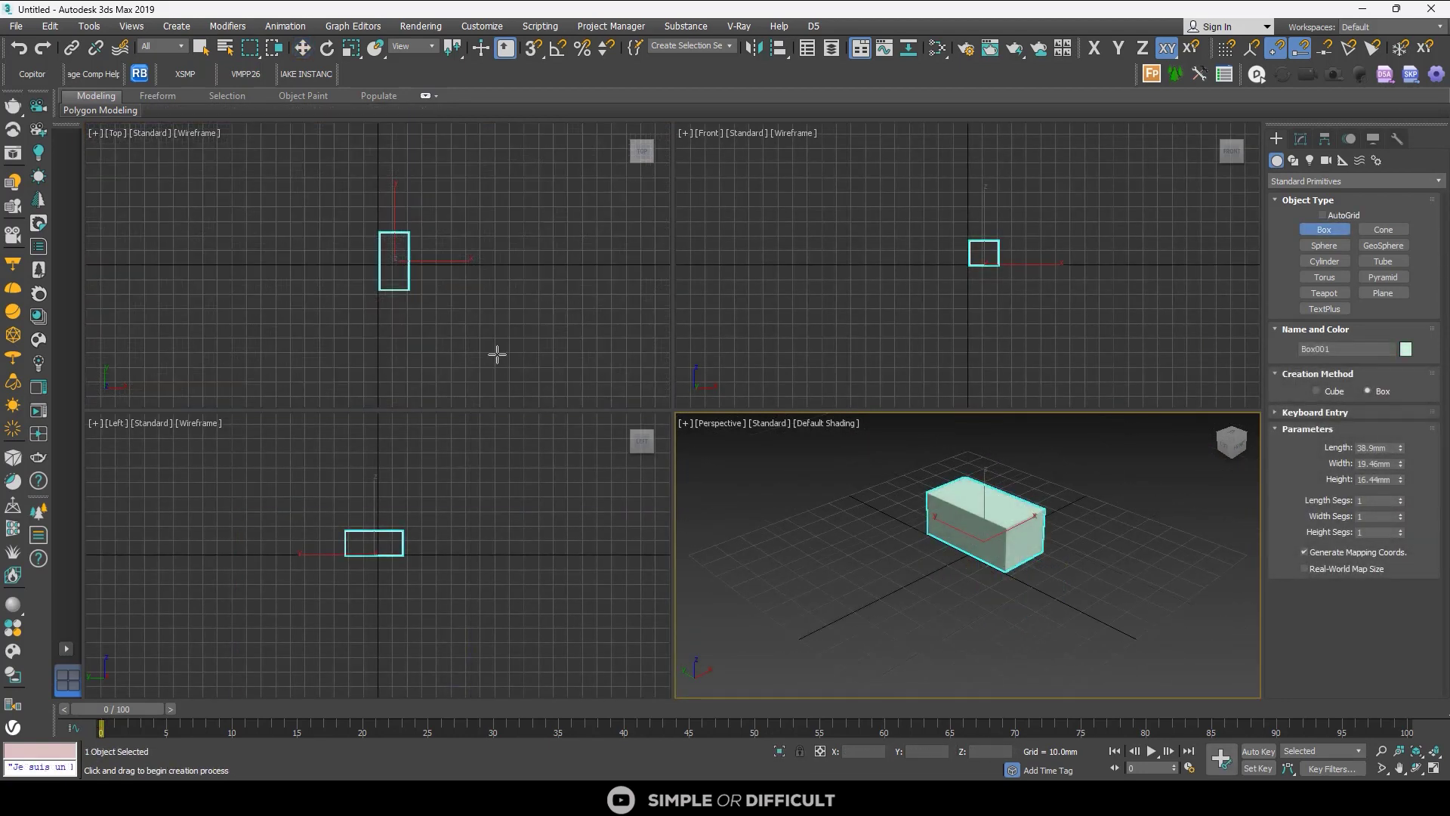
Step: Reopen Copitor with the box selected, inspect its copy slots and stored packages, and close it
click(31, 73)
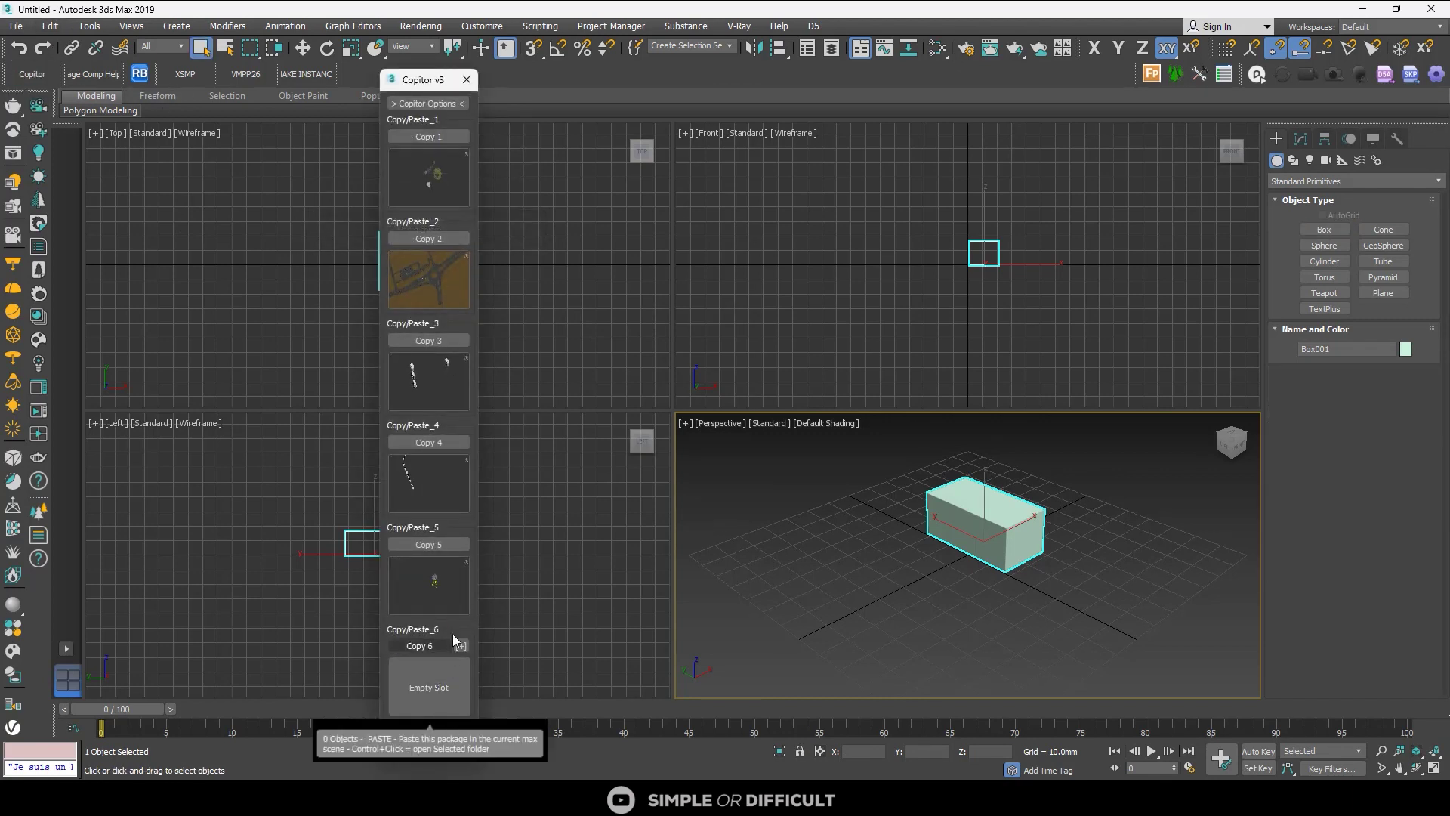
click(441, 135)
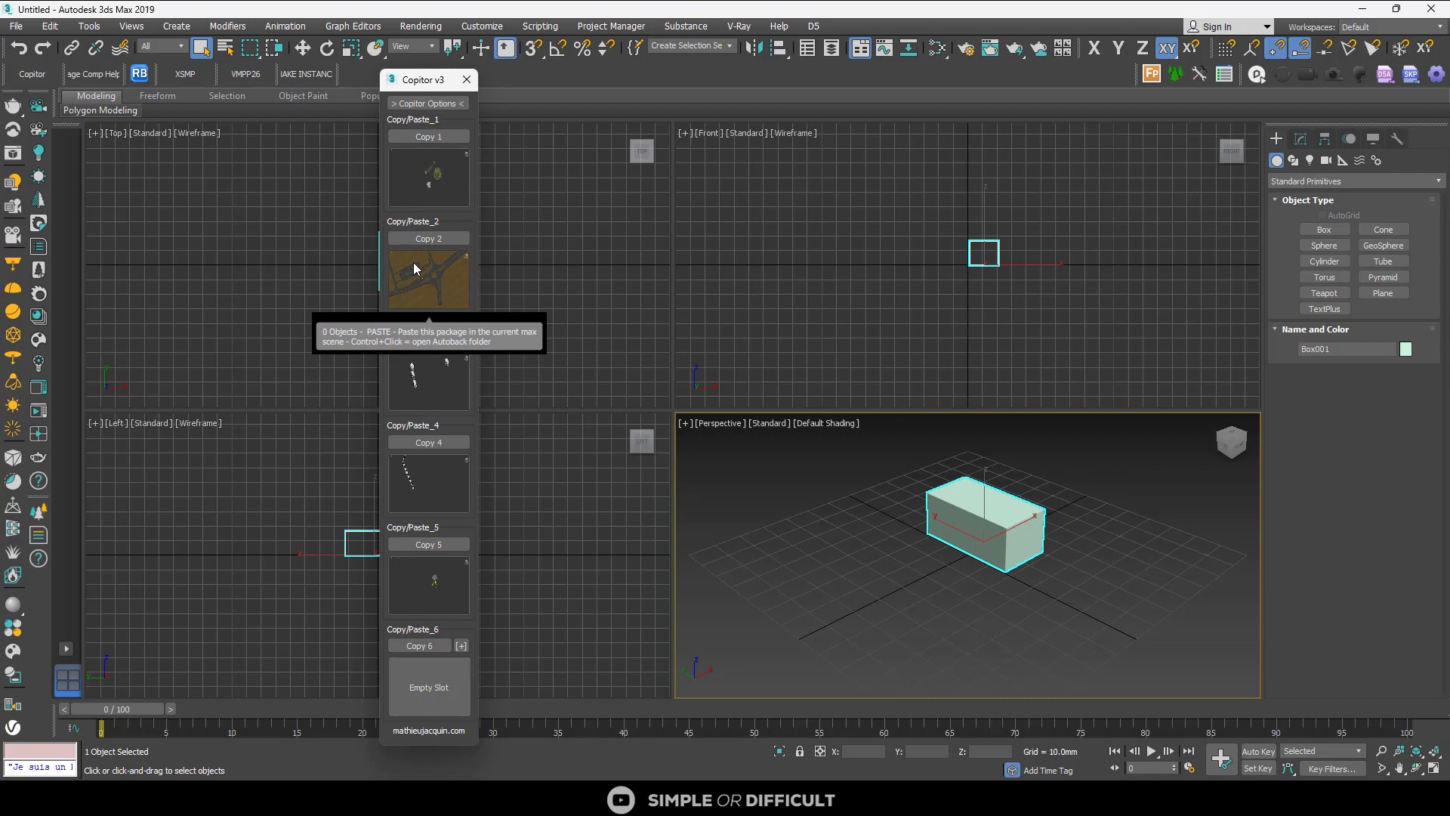
click(466, 79)
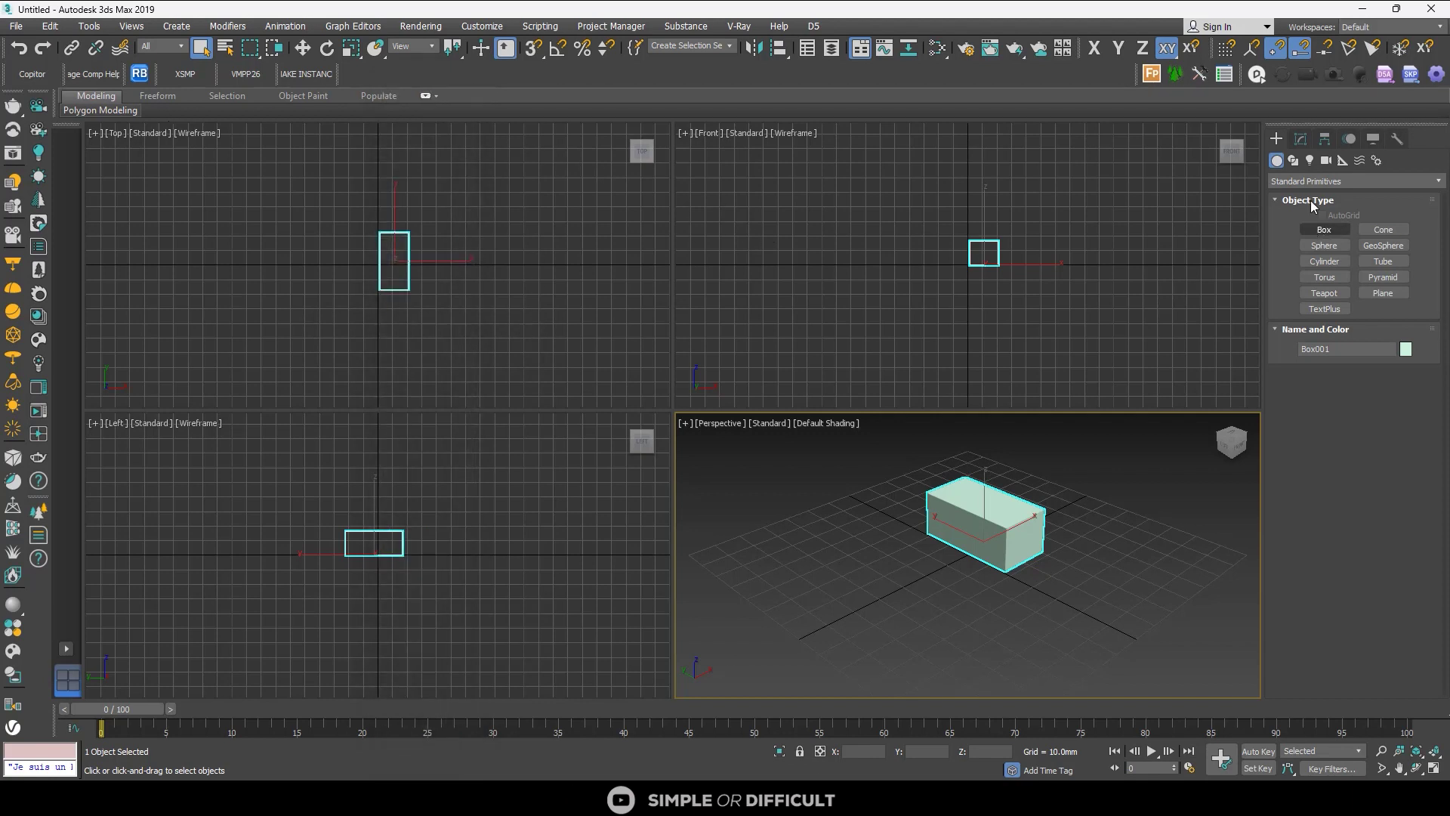
Step: Create a targeted CoronaCam in the Top viewport aimed at the box from about 74 mm, and look through it in the Perspective viewport
click(1327, 160)
scroll(819, 574, down, 5)
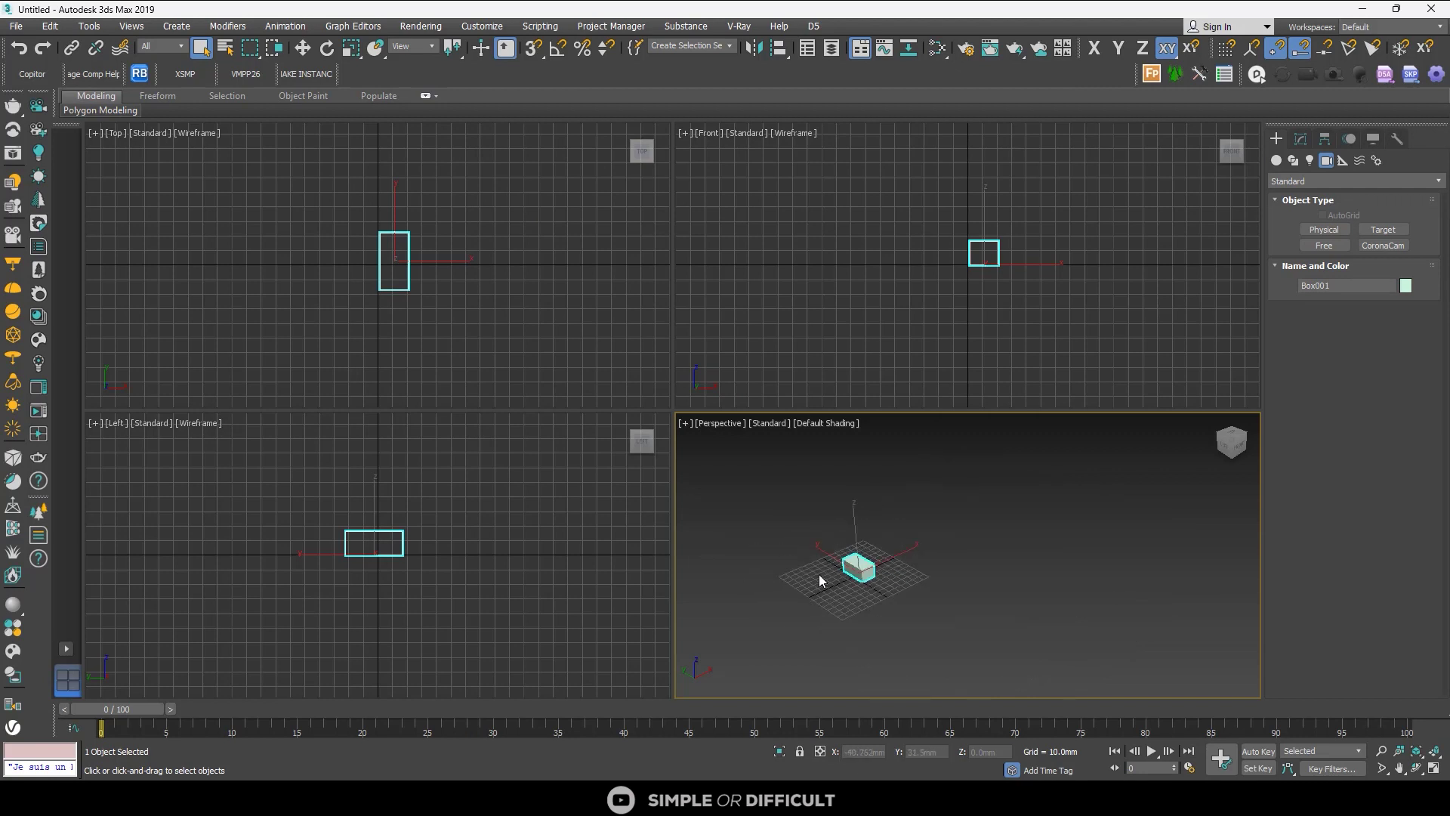
right_click(409, 560)
right_click(398, 326)
scroll(398, 327, up, 2)
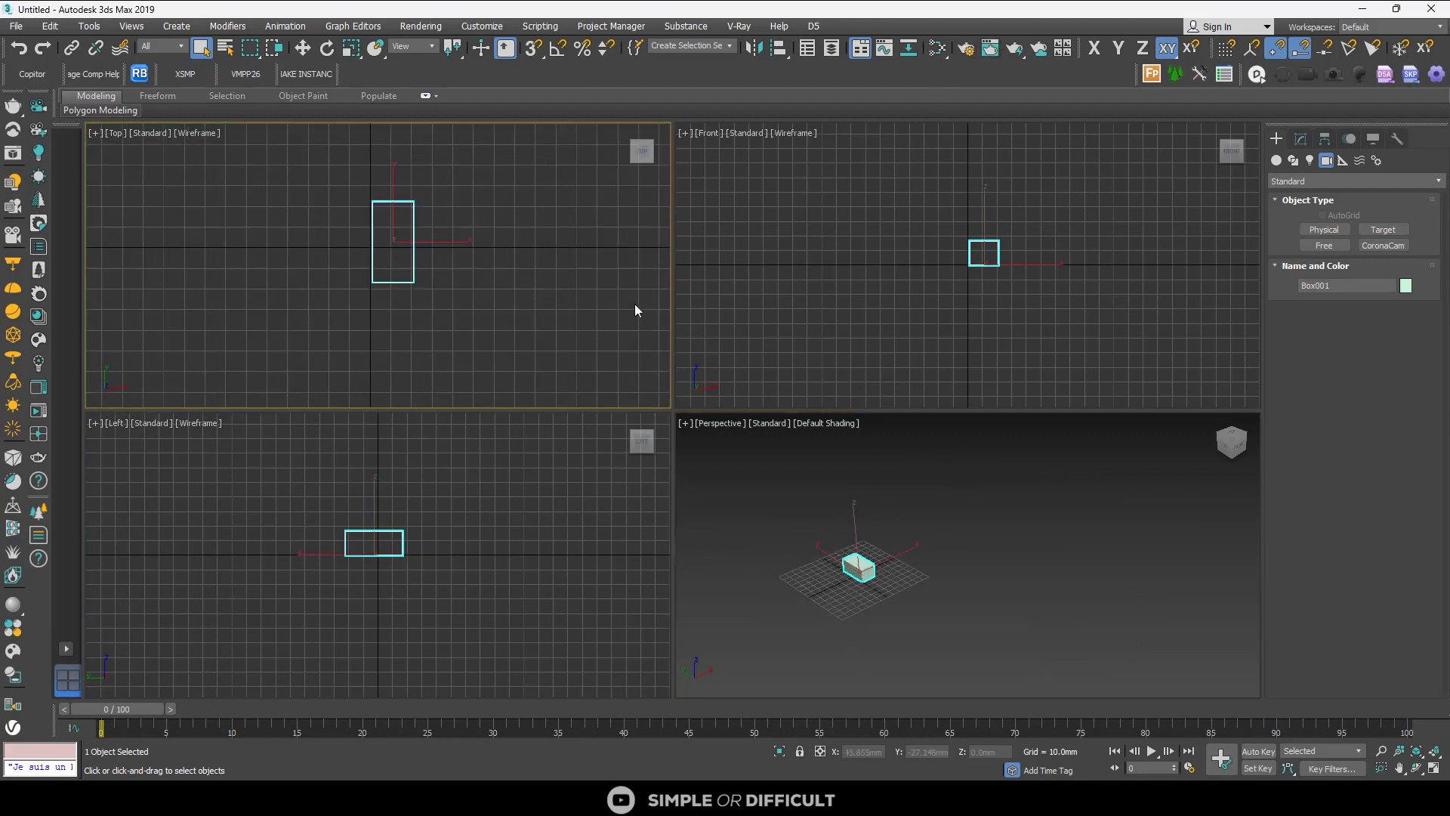
click(1383, 245)
scroll(401, 328, down, 2)
drag(392, 367, 395, 257)
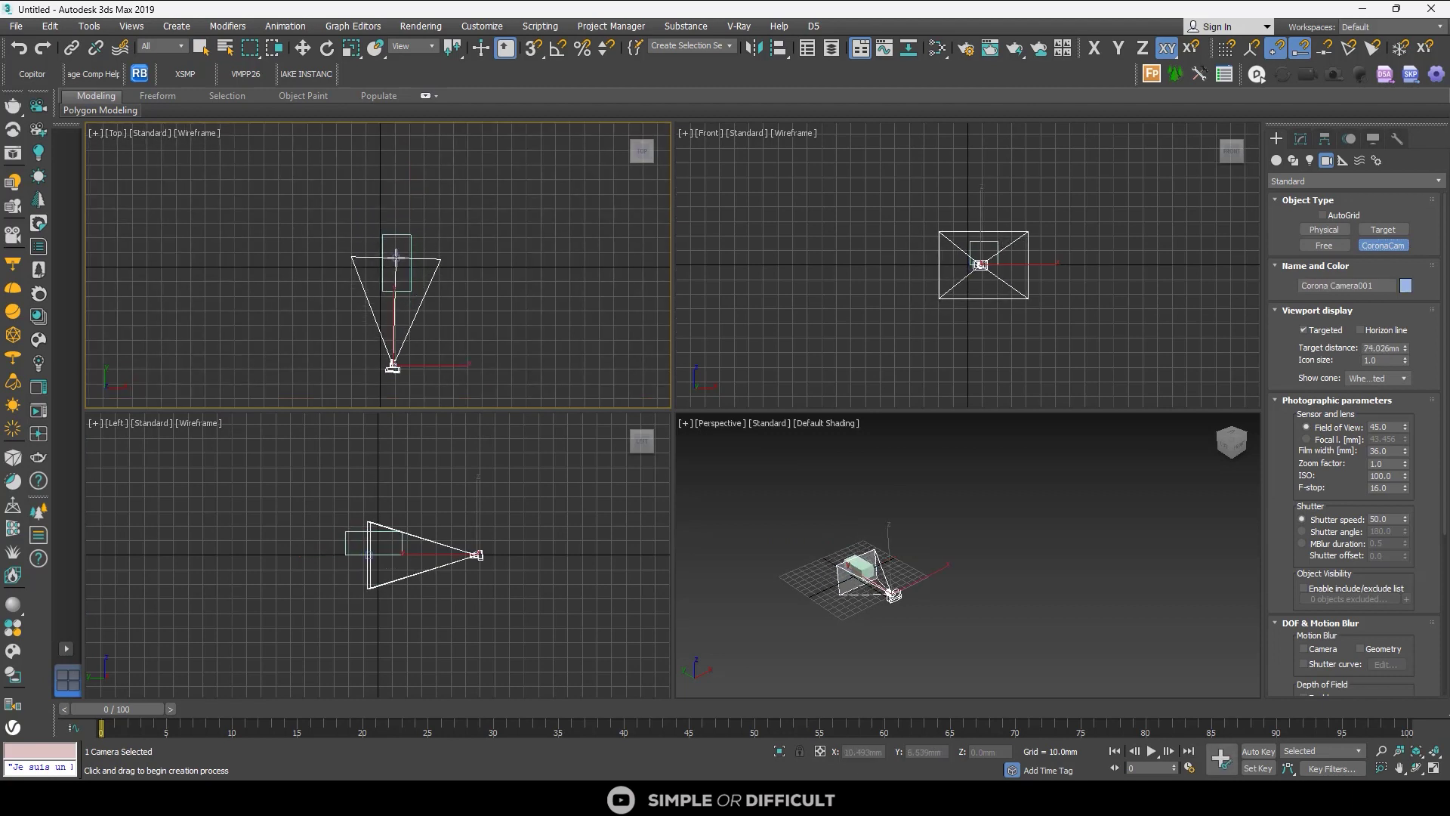
click(200, 47)
right_click(949, 611)
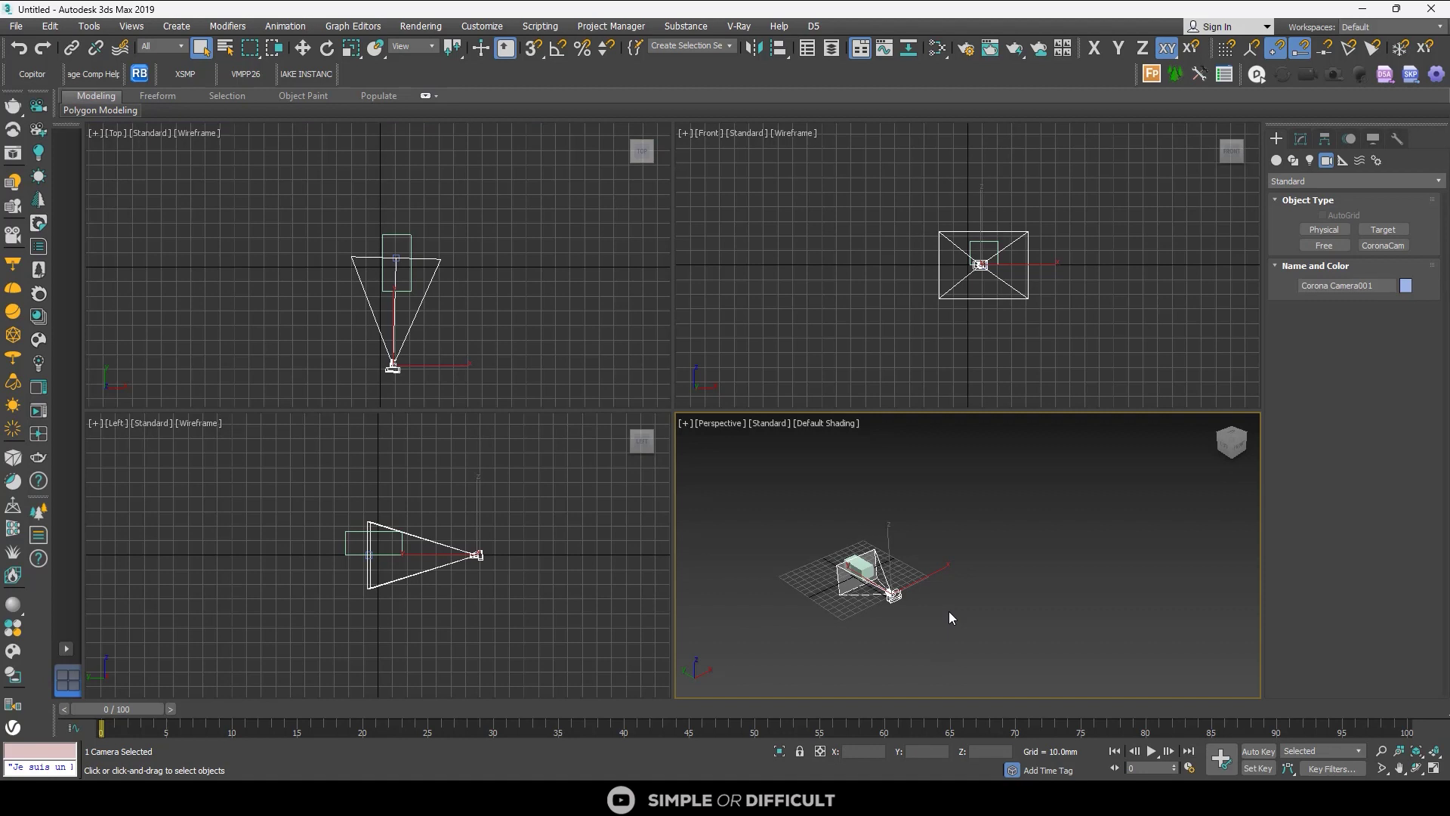
key(c)
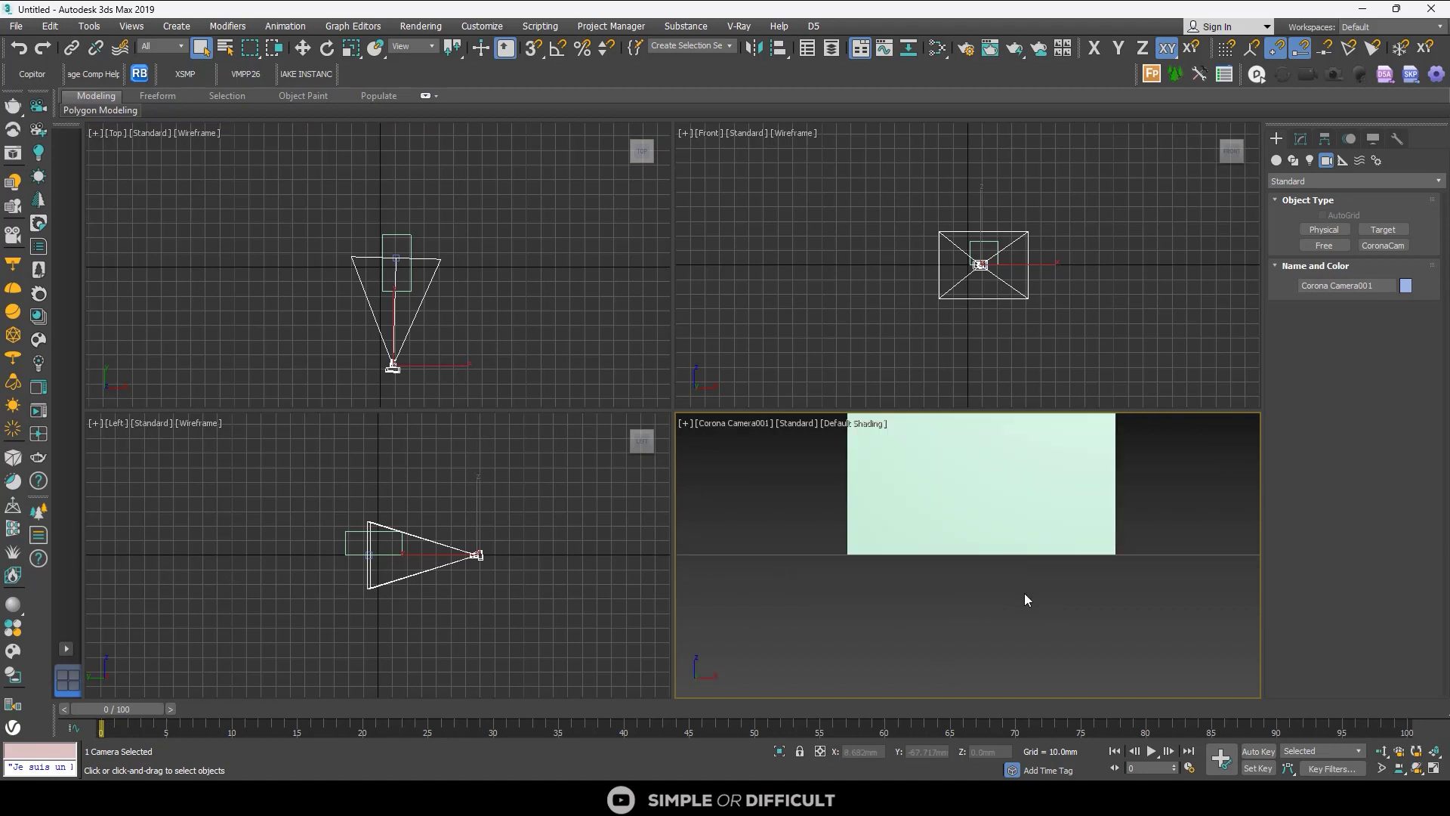
Step: Switch to a layout of two side-by-side viewports, with the Corona camera view beside the Top view
click(70, 651)
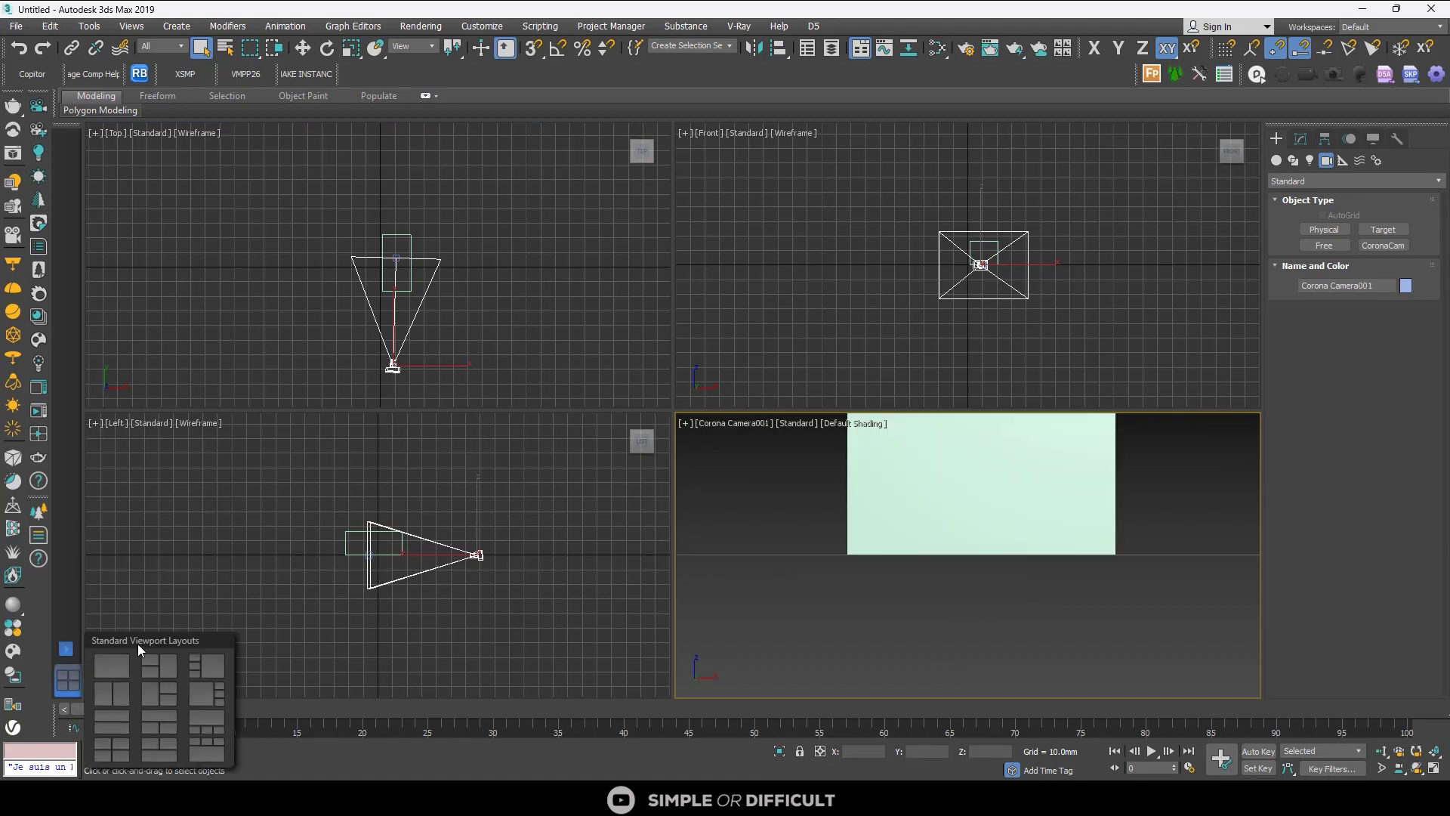
click(113, 693)
right_click(950, 476)
key(c)
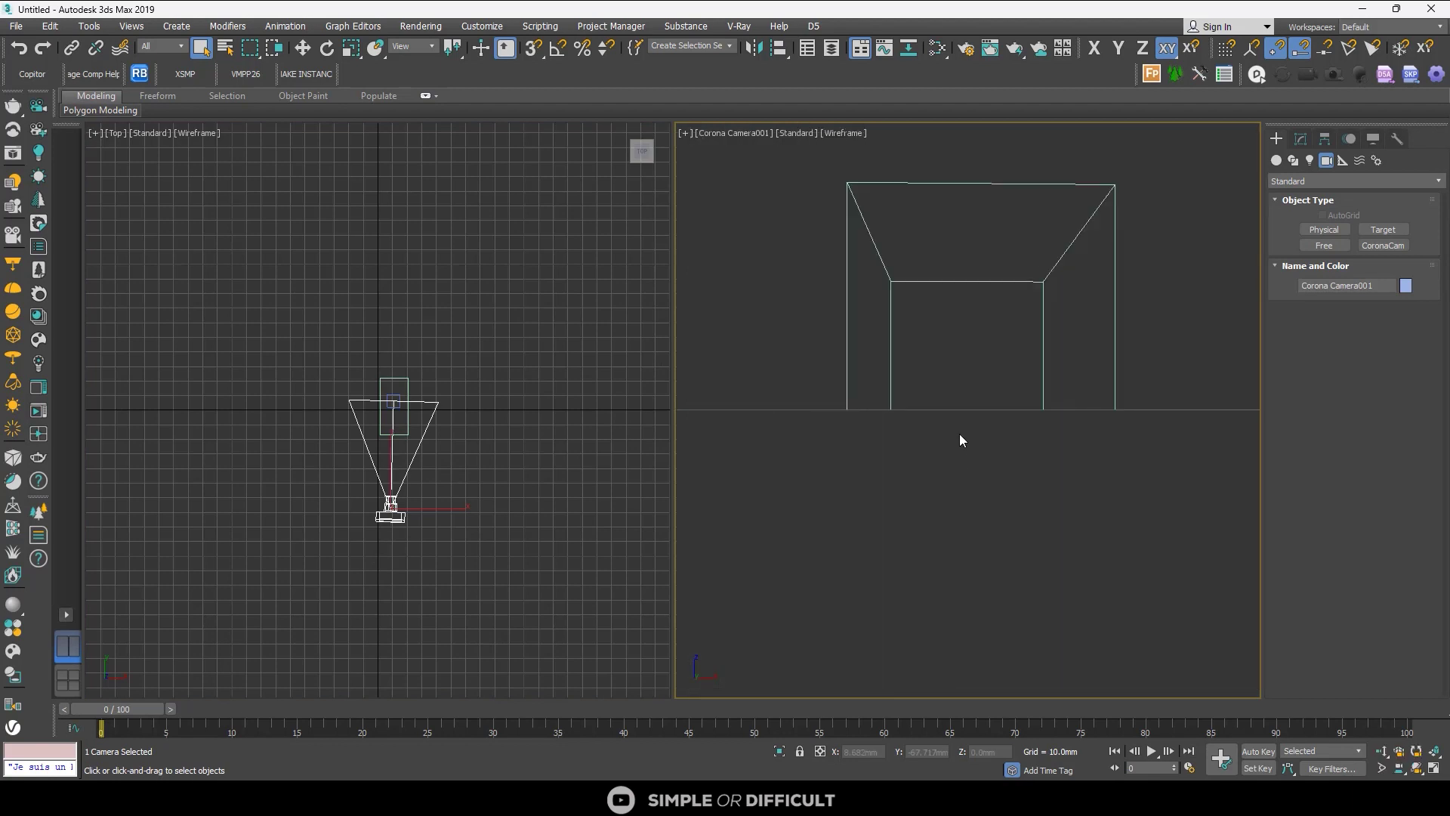
Step: Reframe the camera so the box sits near the middle of its view, and show that view in Default Shading
middle_drag(949, 372, 917, 483)
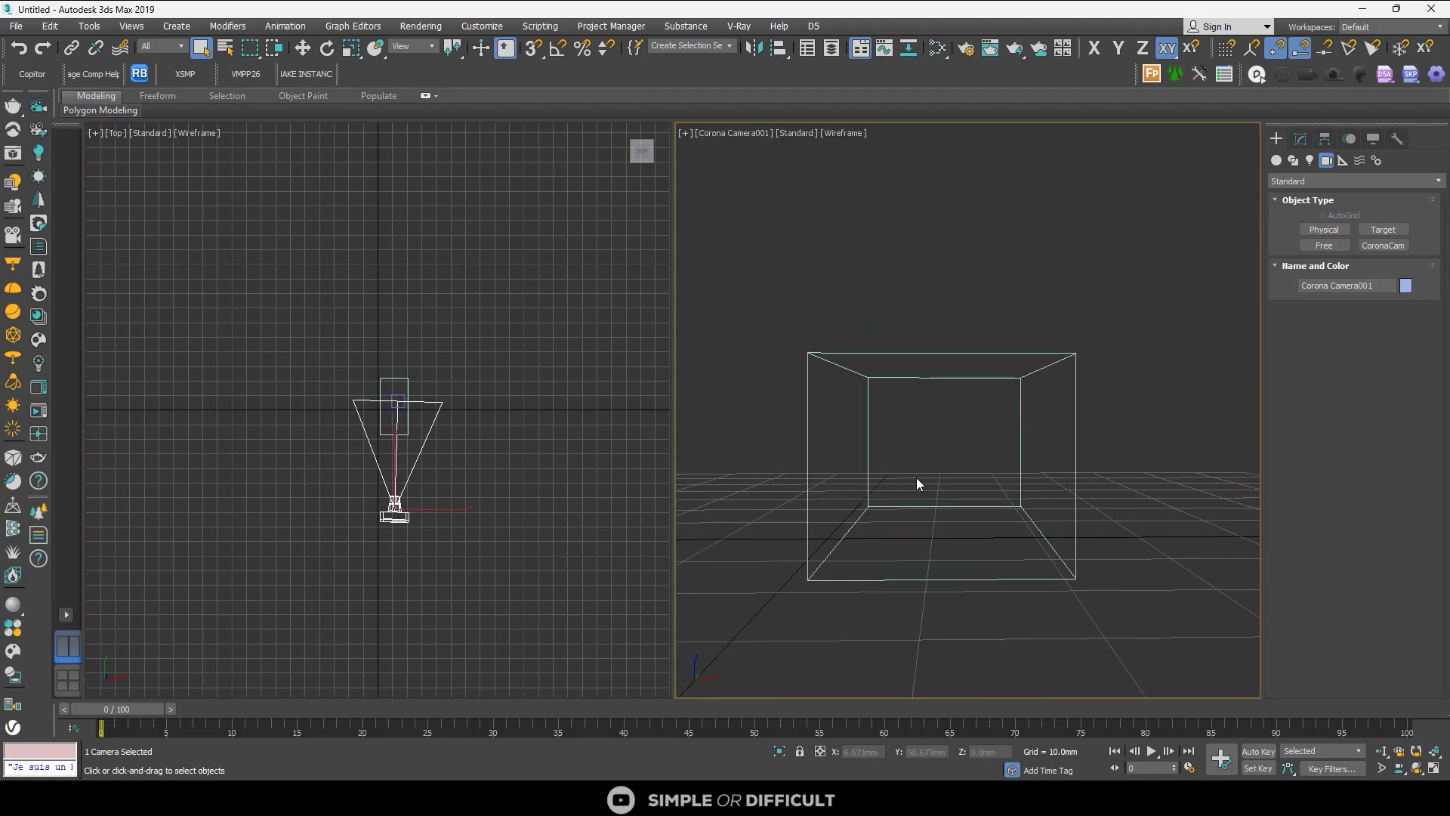
key(F3)
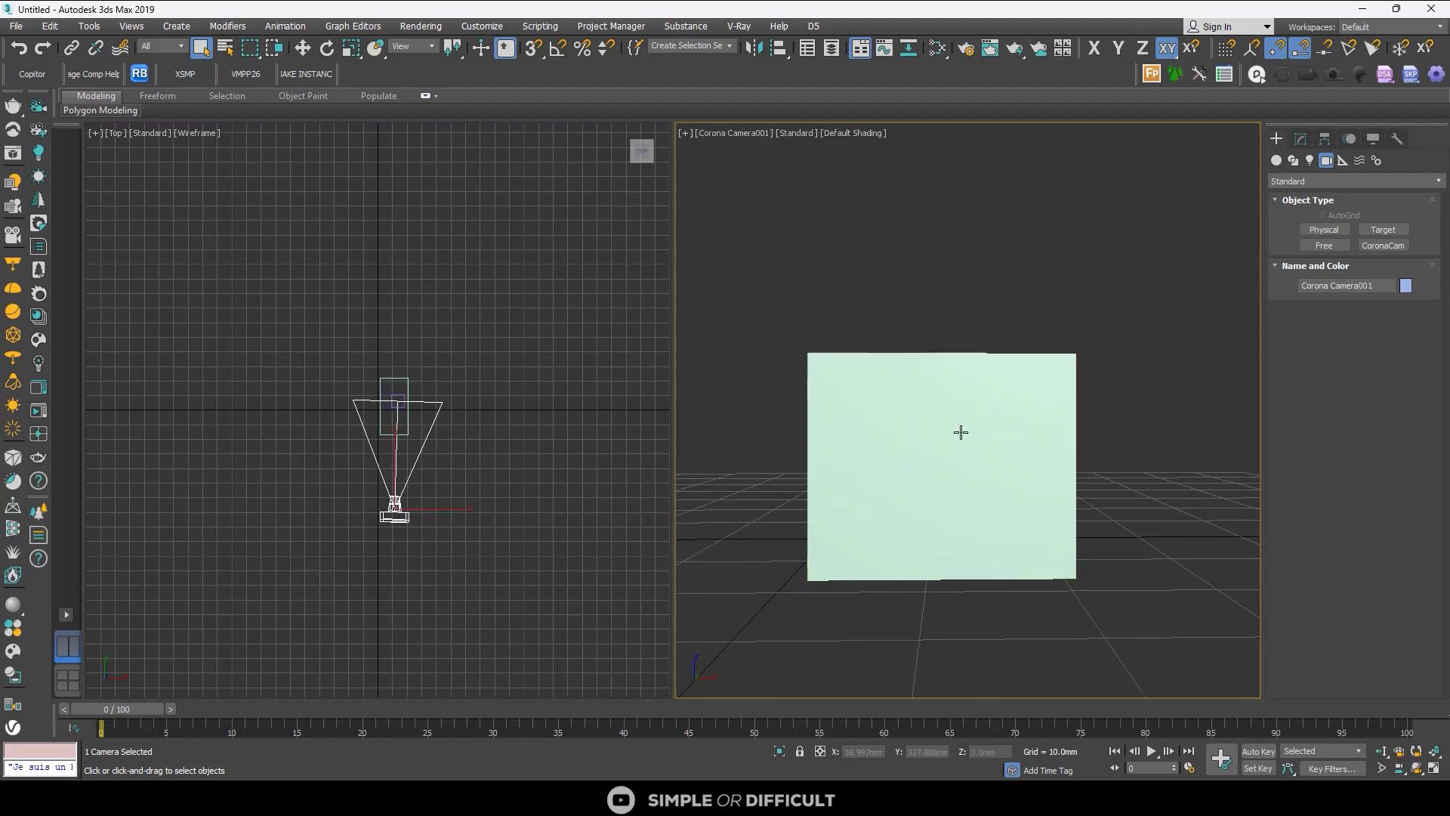
middle_drag(961, 431, 982, 415)
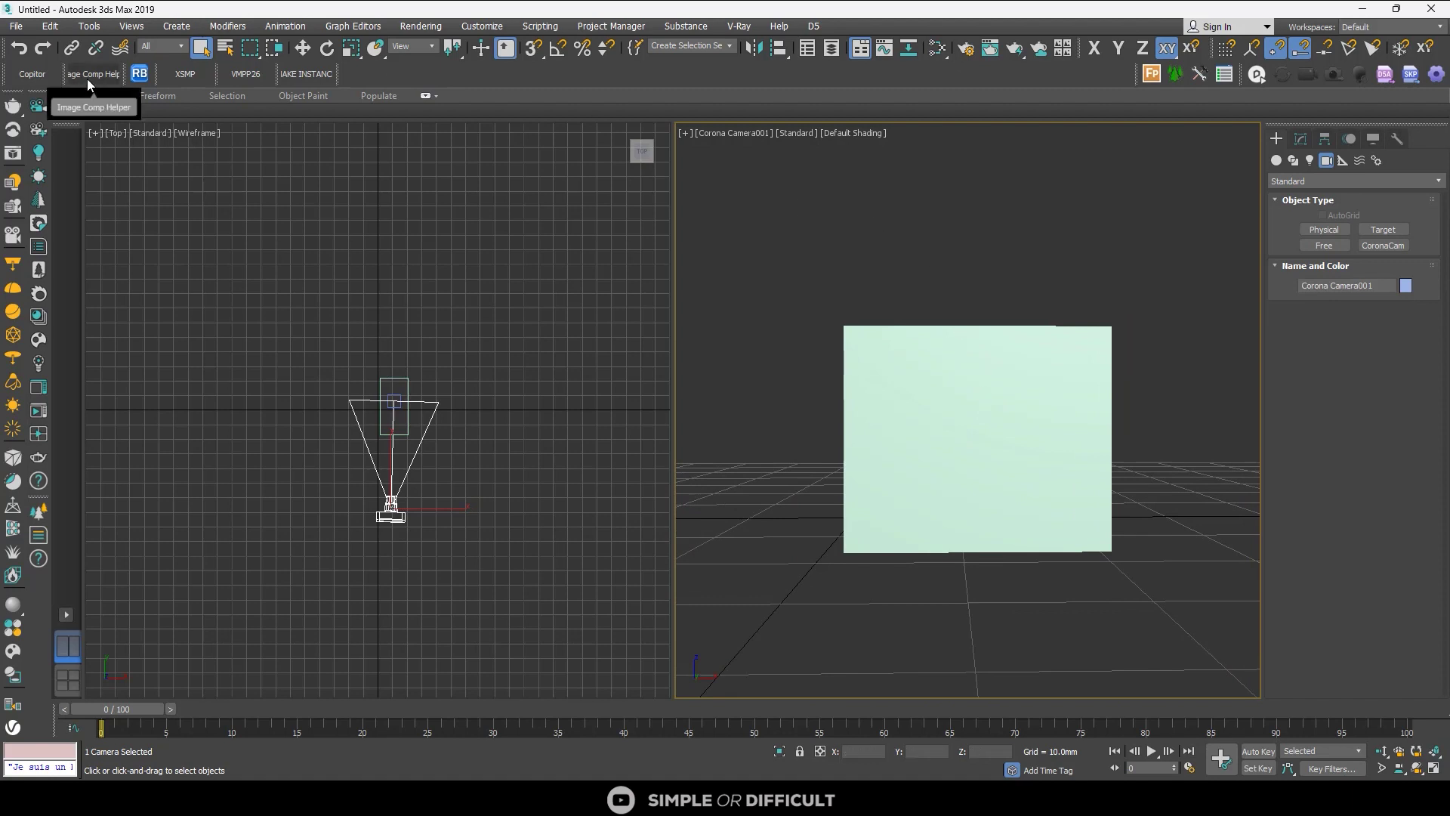
Step: Open Image Comp Helper and try several focal length presets on the camera, including 200 mm, ending with 24 mm
click(93, 73)
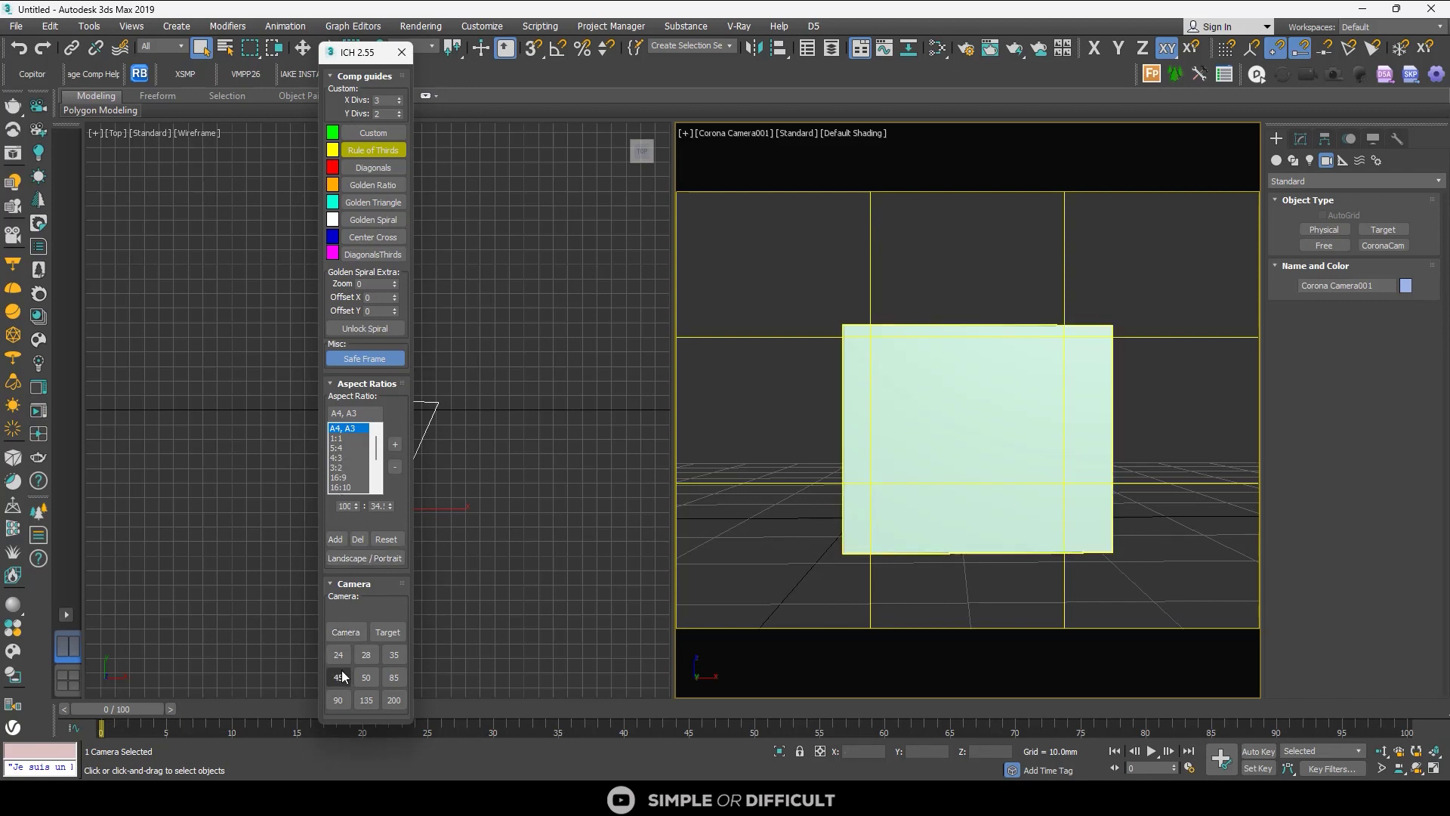
click(366, 656)
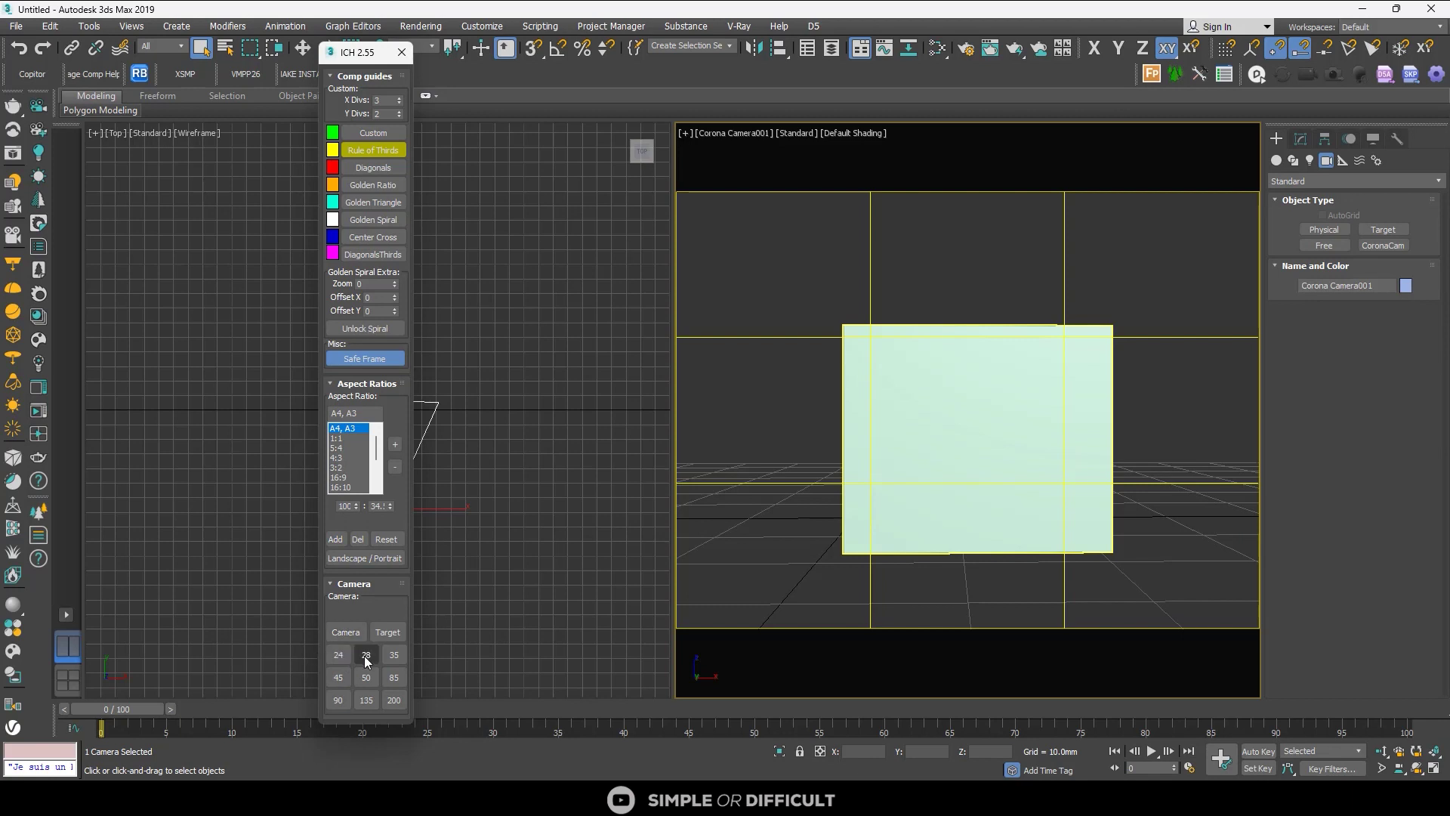
click(367, 678)
click(394, 677)
click(393, 701)
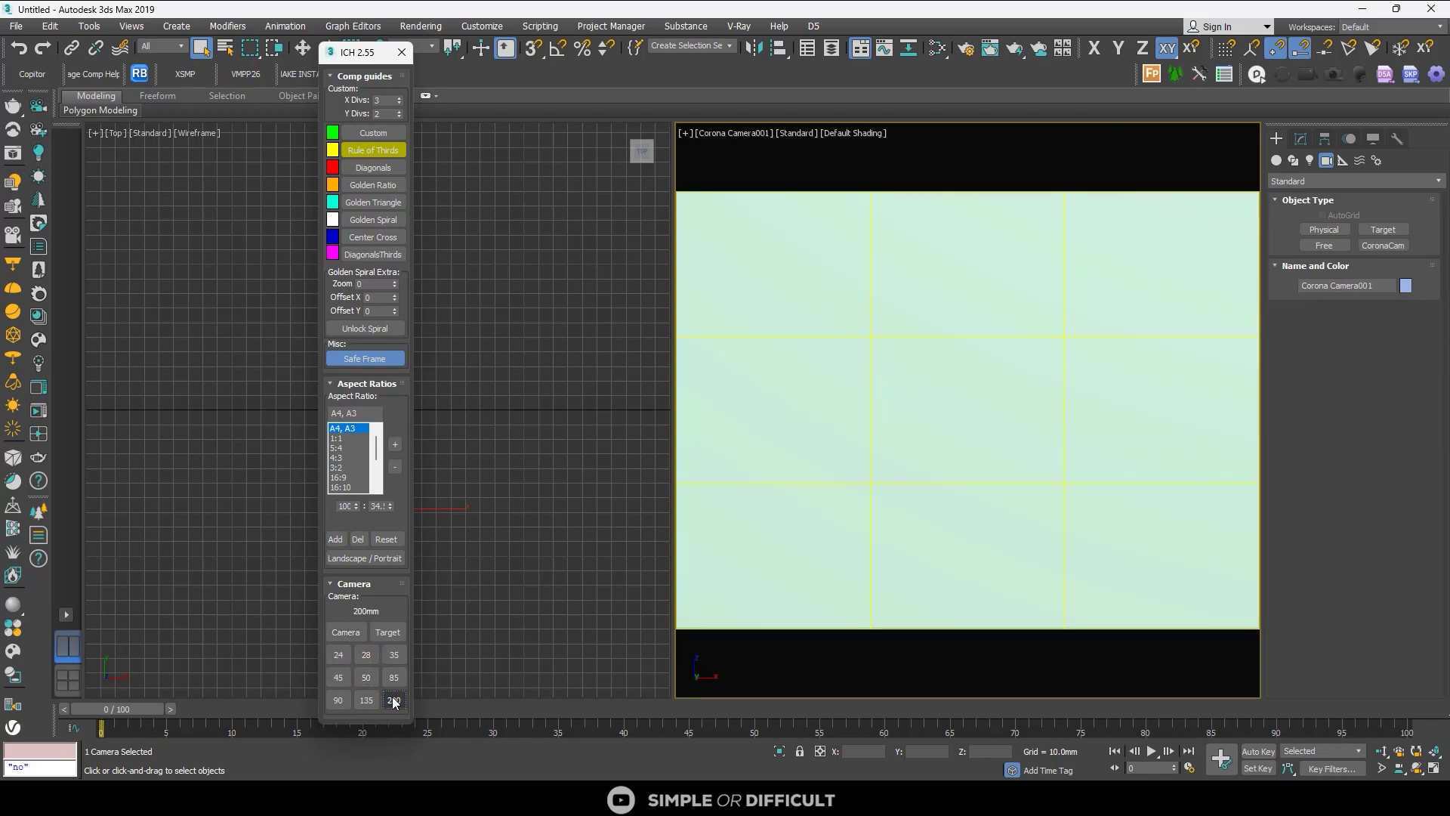
click(339, 700)
click(339, 656)
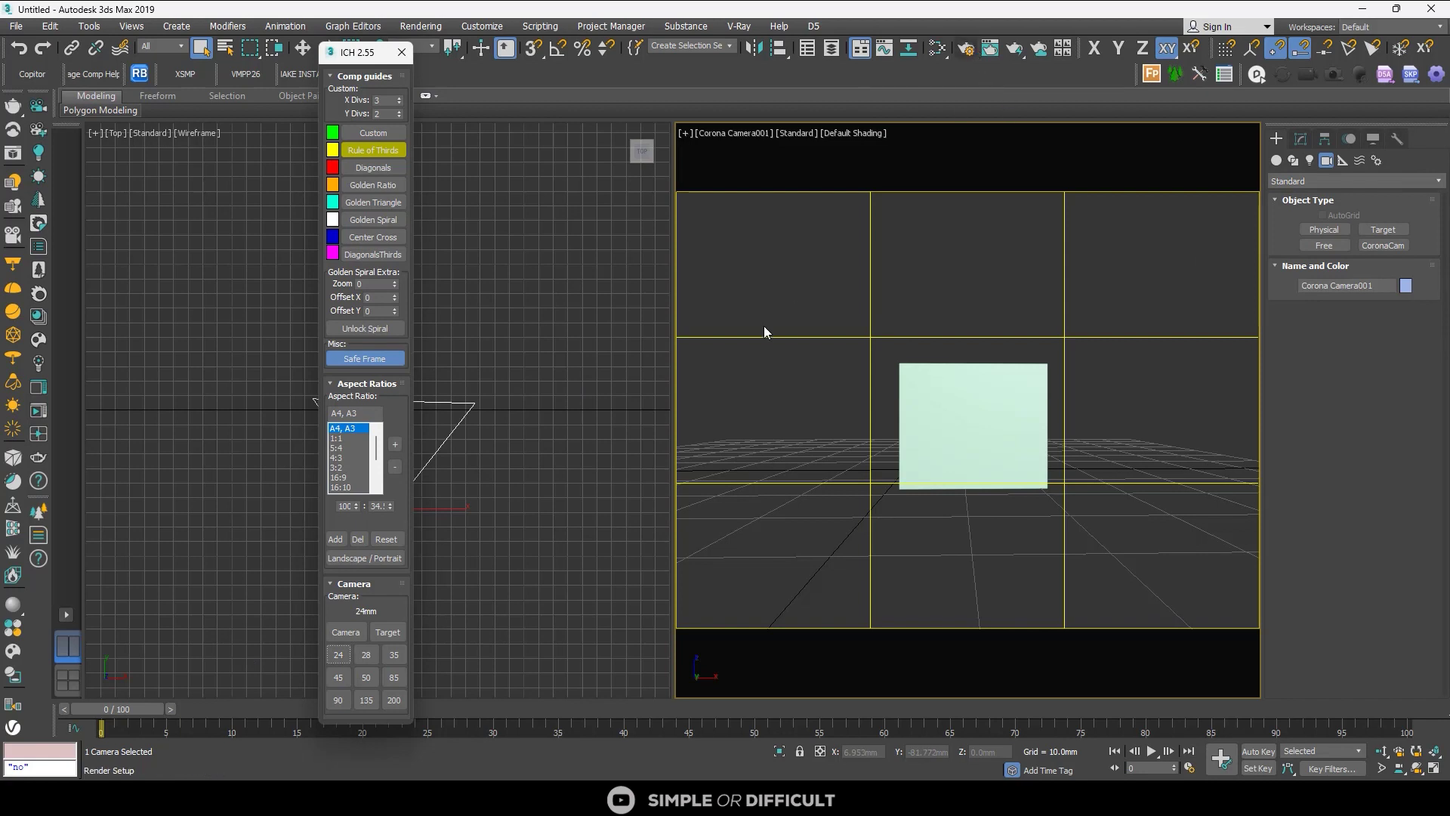
Step: Try the 2:1 aspect ratio for the camera frame and settle on 2.39:1
scroll(340, 472, down, 2)
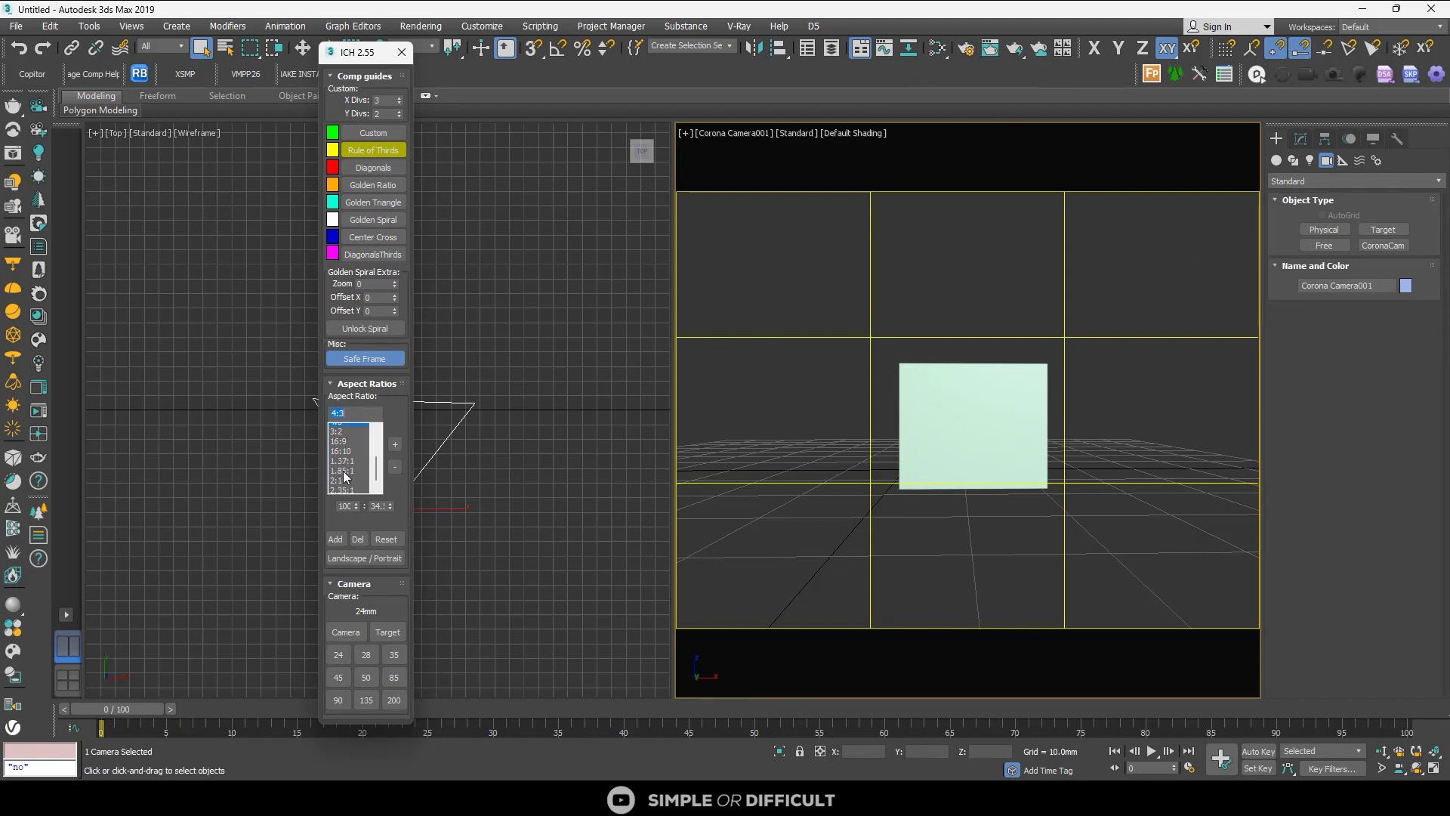
click(342, 457)
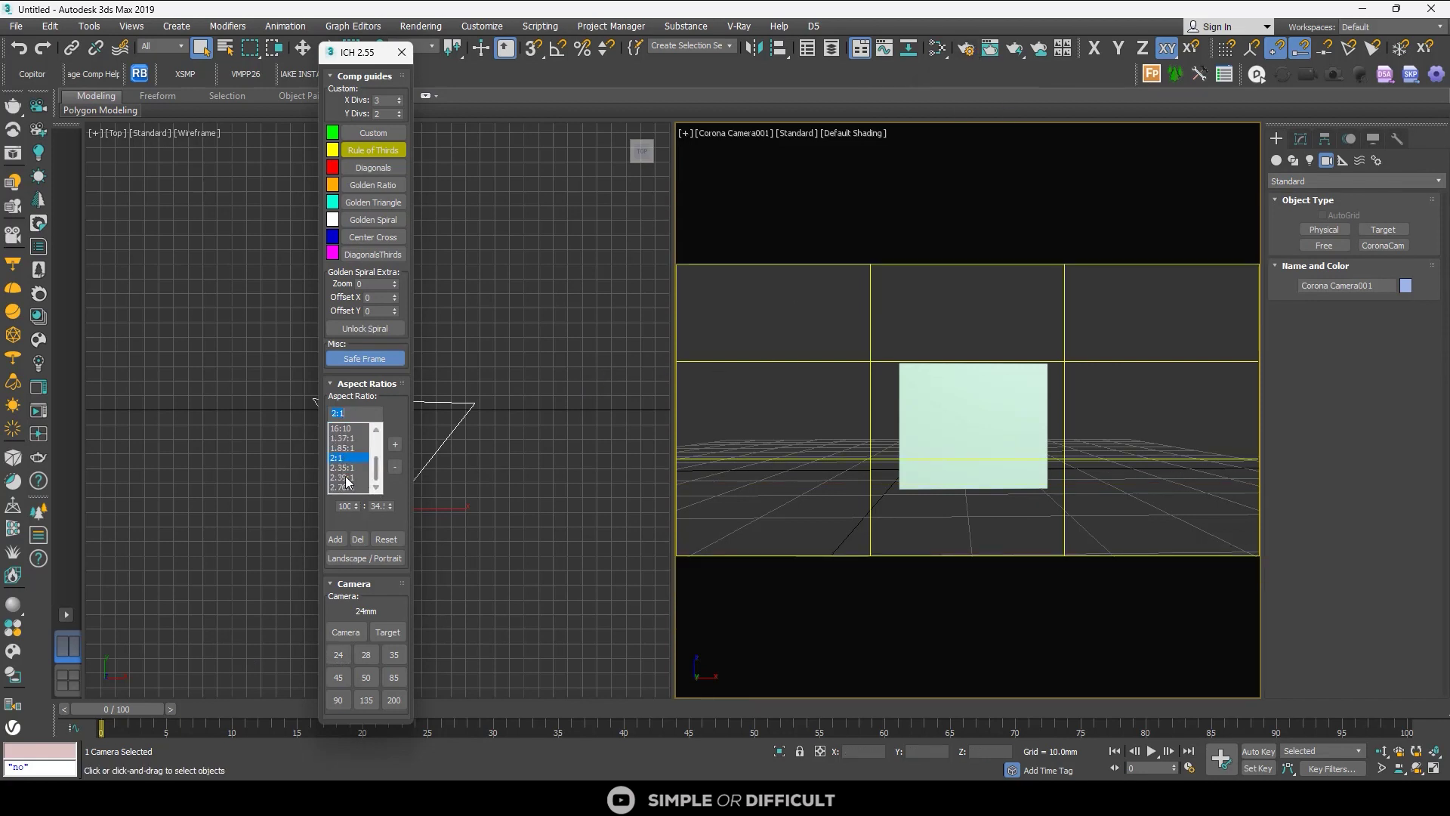
click(344, 477)
Step: Turn on the Center Cross, Golden Ratio and Diagonals composition guides and turn off Rule of Thirds
click(370, 238)
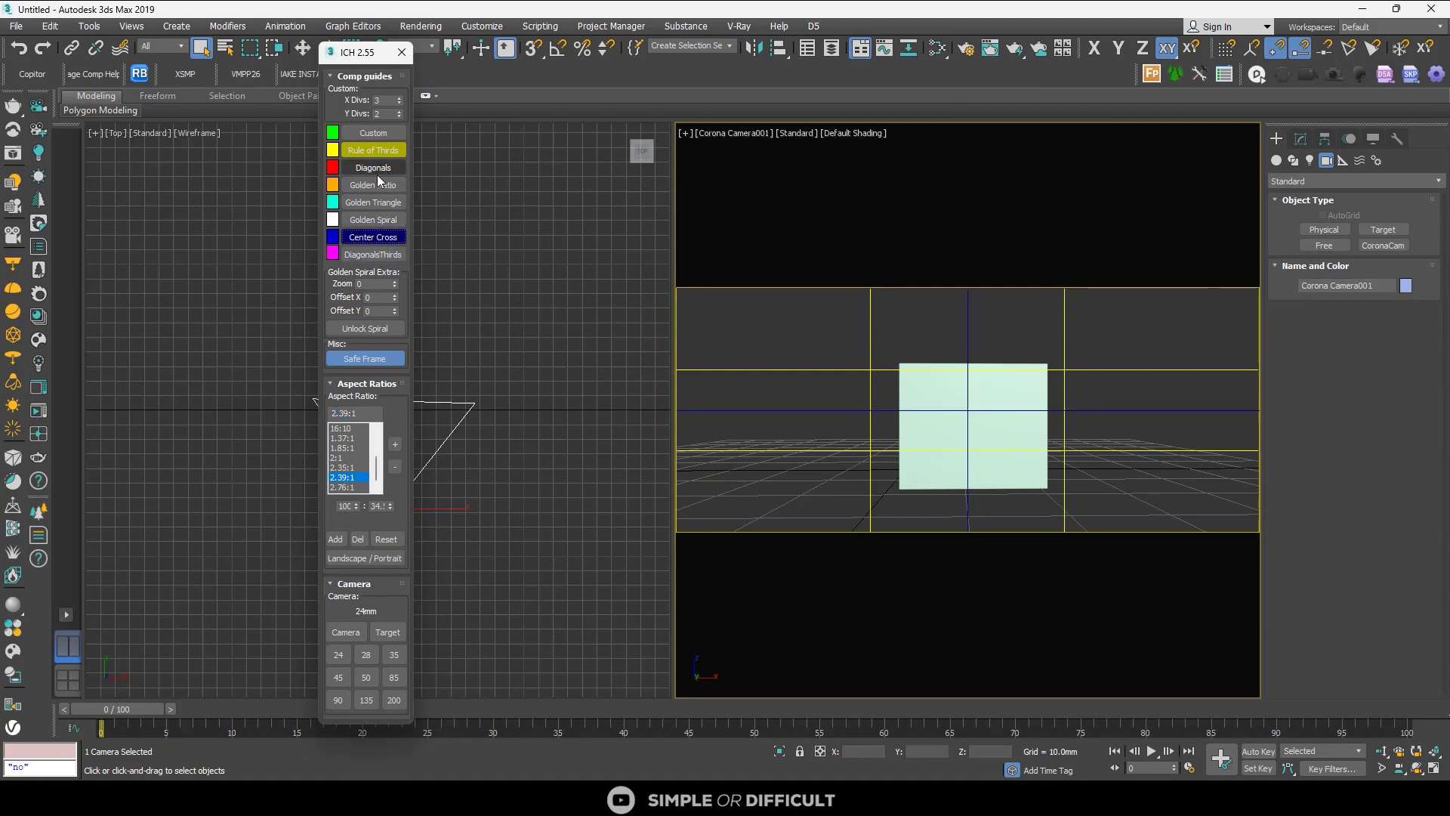
click(376, 184)
click(378, 169)
click(372, 150)
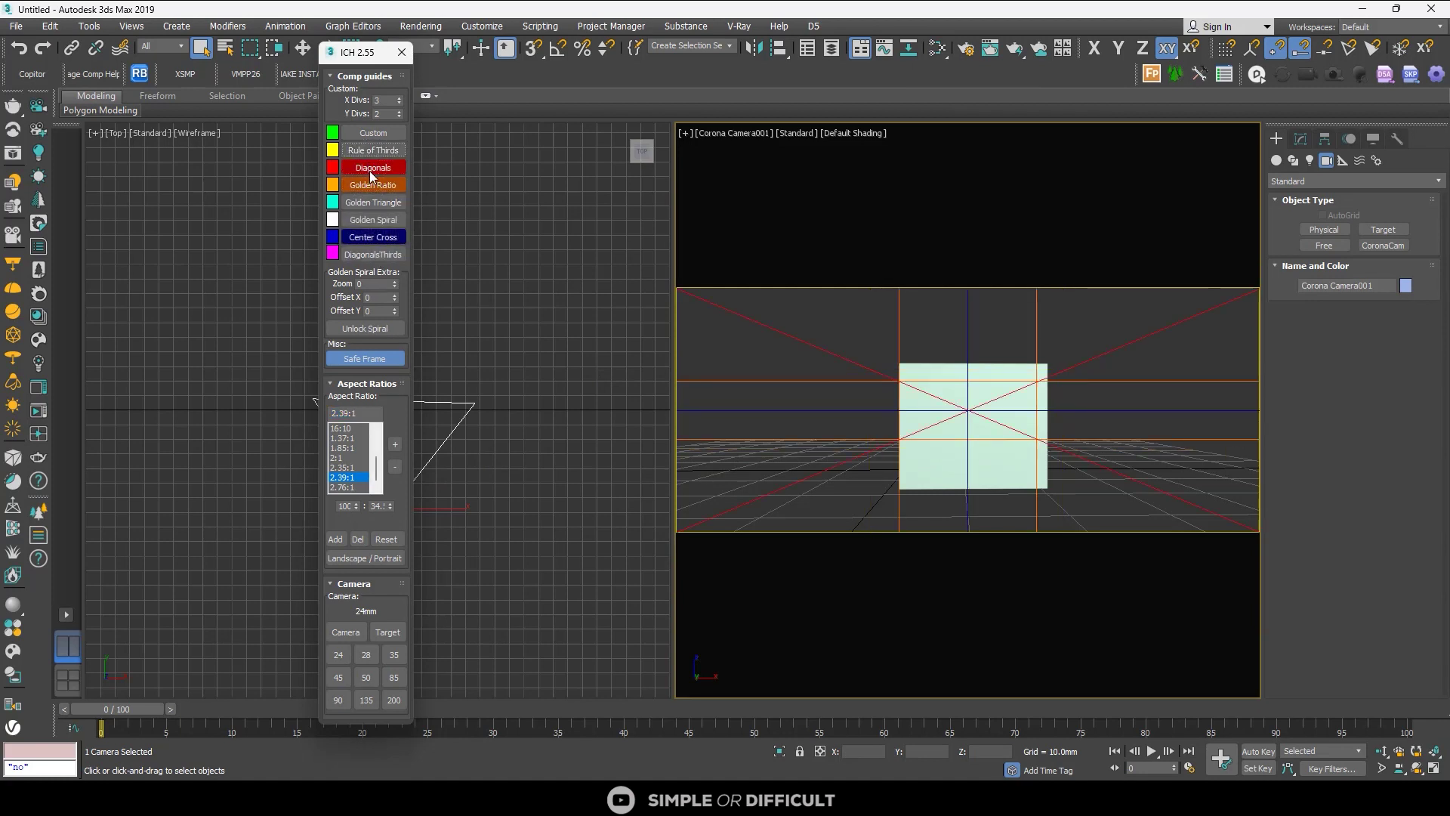
Step: Turn off the Diagonals, Golden Ratio and Center Cross guides, try Golden Triangle, and switch to the Golden Spiral guide
click(369, 171)
click(378, 186)
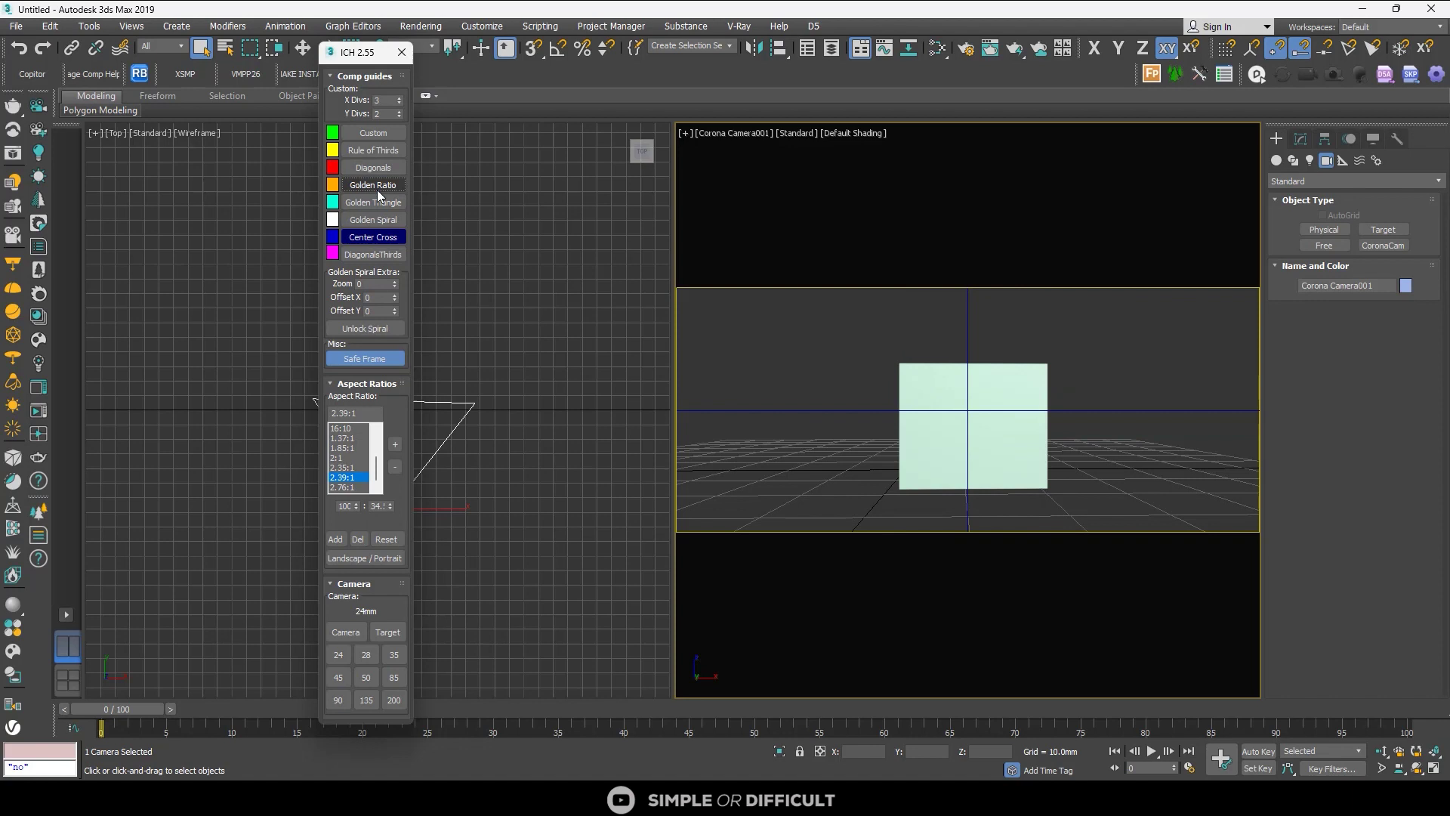
click(374, 237)
click(378, 204)
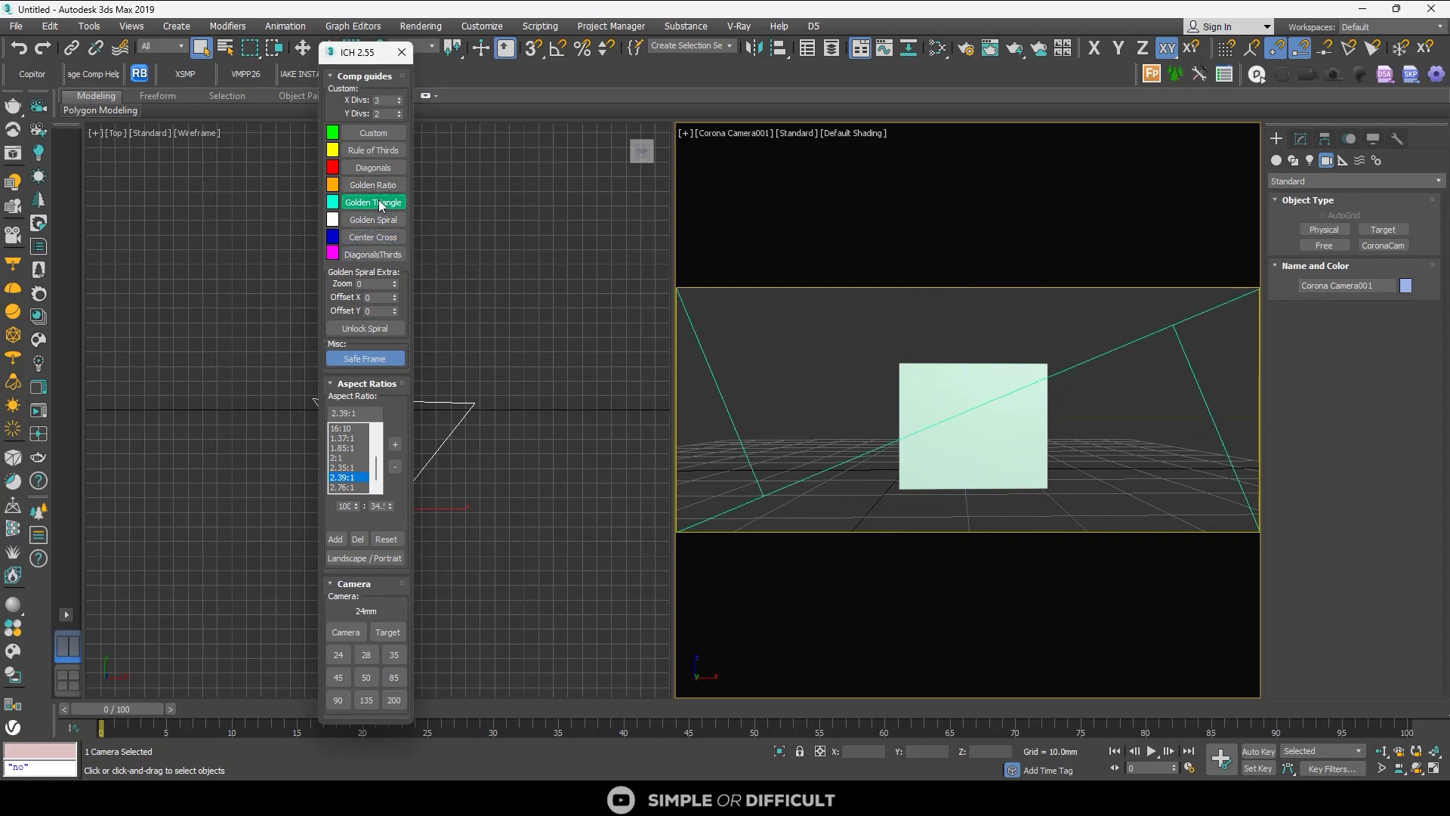
click(378, 201)
click(379, 218)
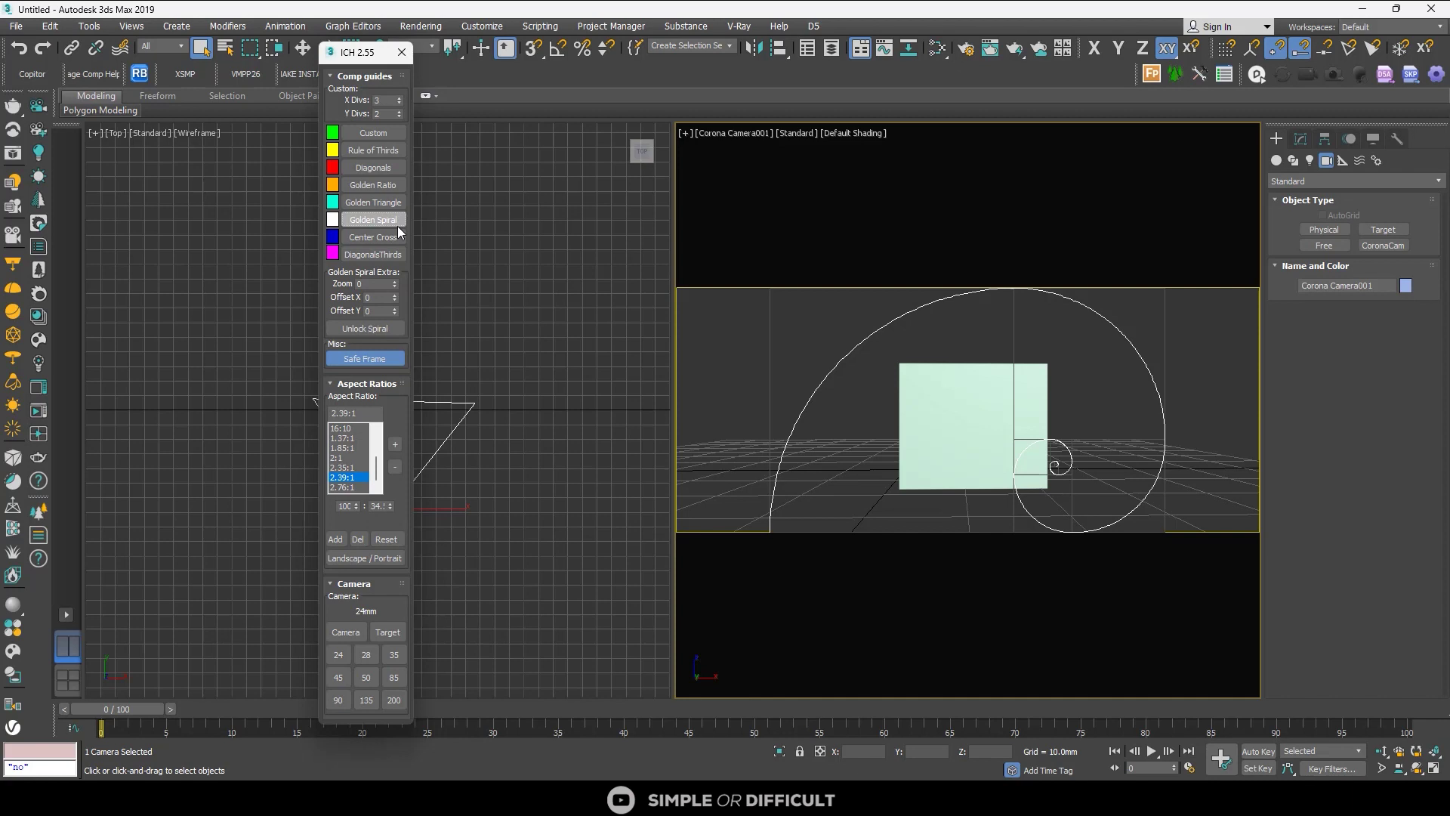
Step: Close Image Comp Helper, deselect the camera, and turn off safe frames in the camera view
click(402, 53)
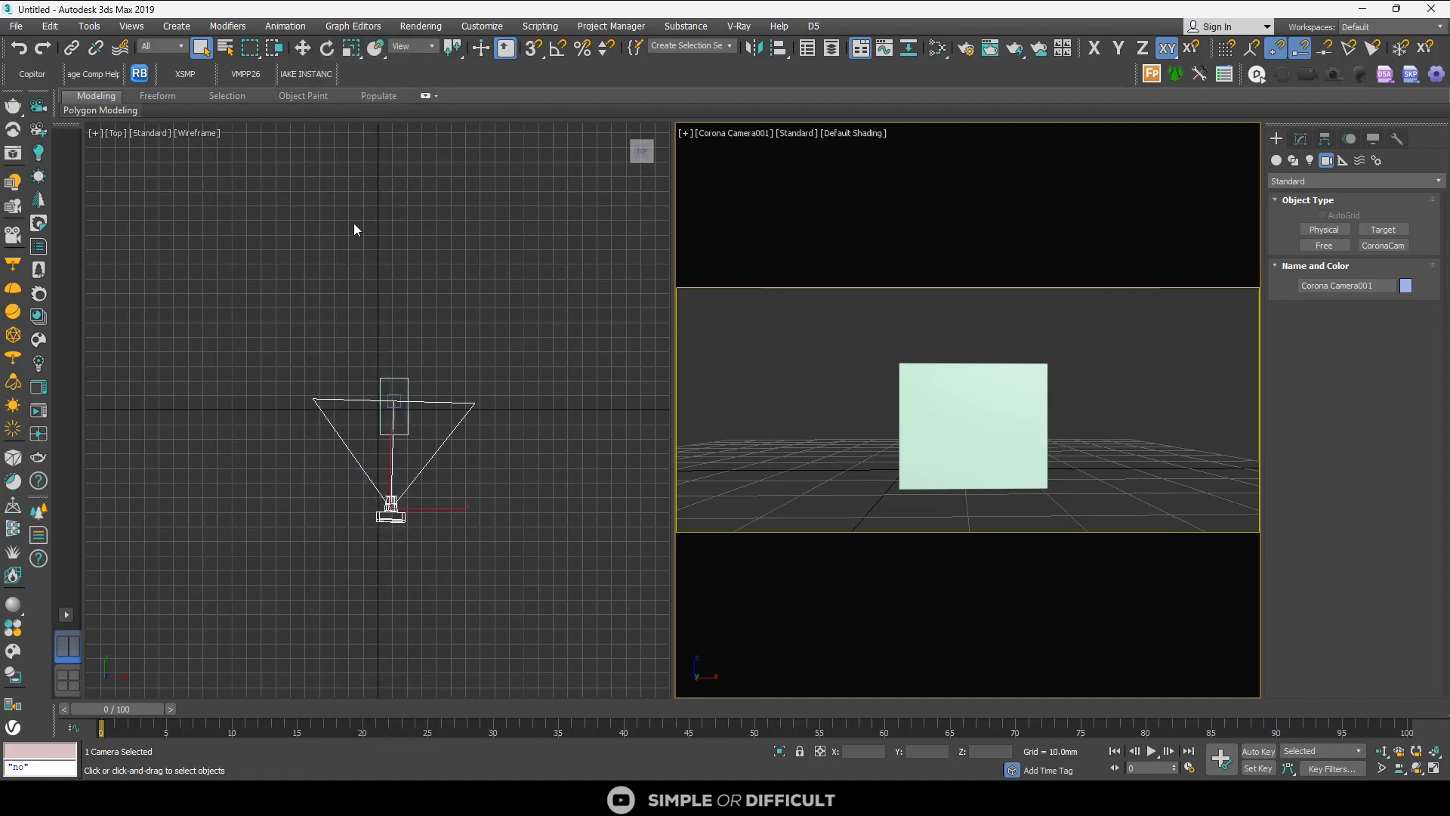
click(946, 341)
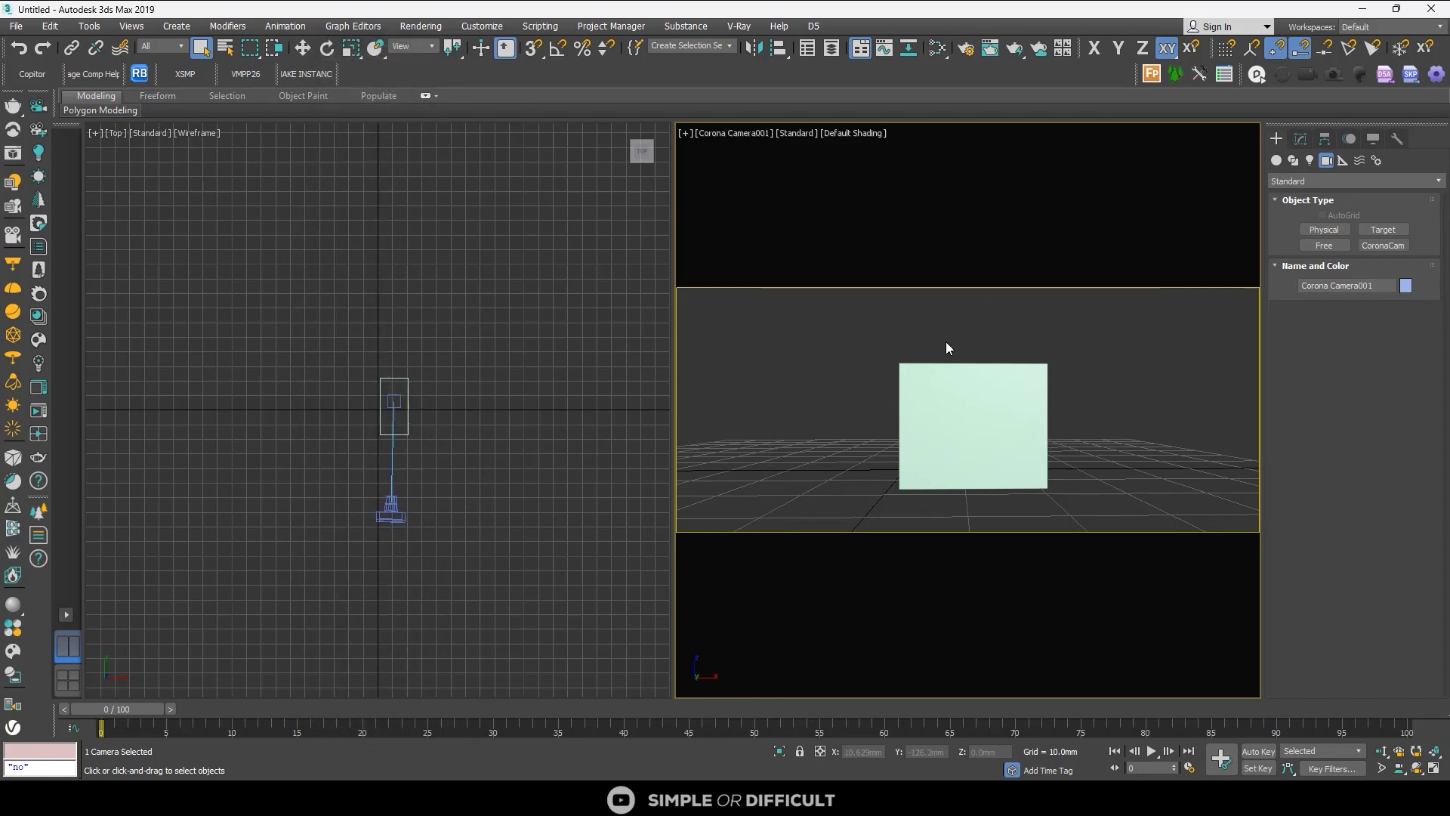
key(shift+f)
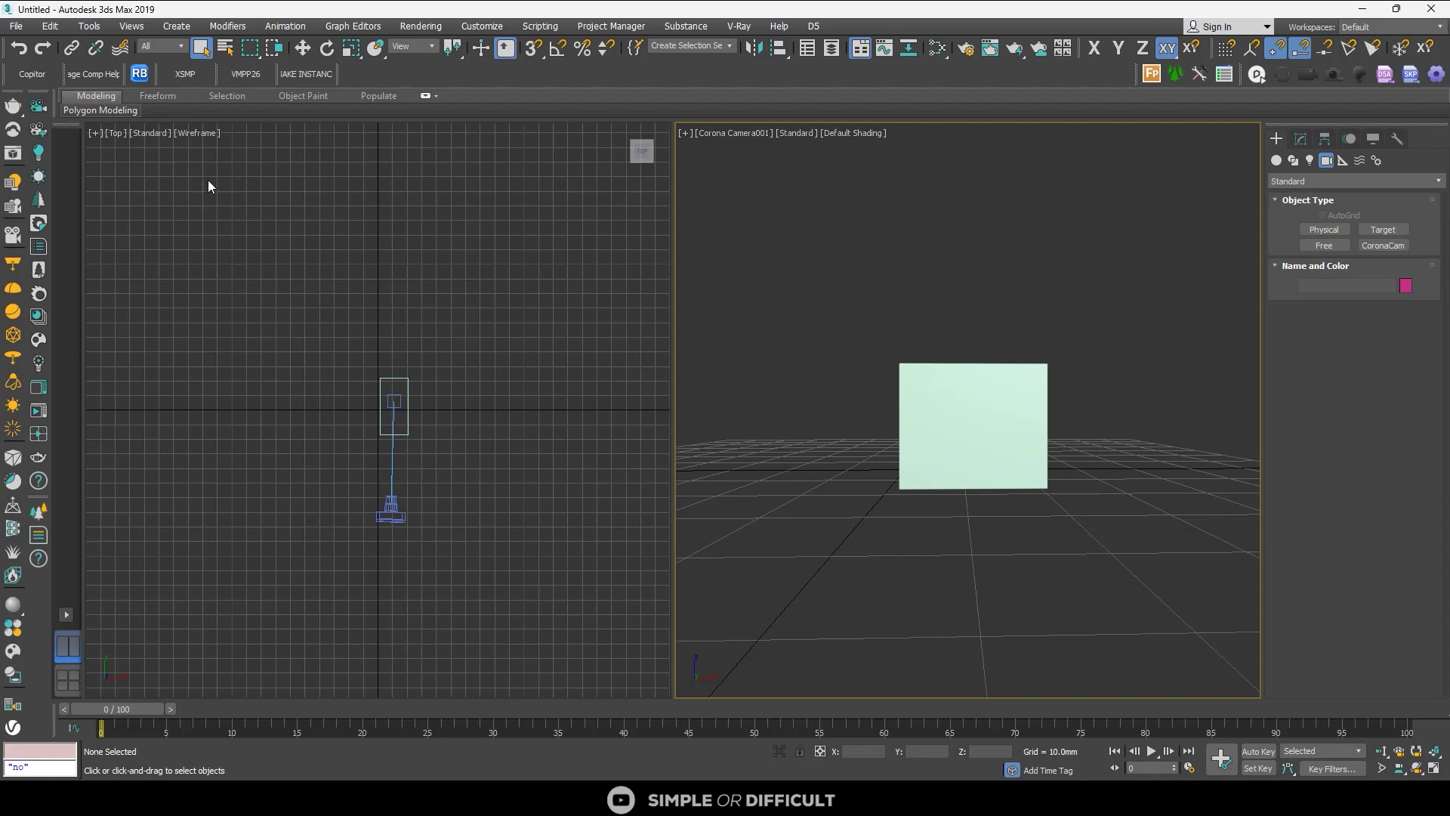
Step: Open the Relink Bitmaps script to view its options, dismissing the donation prompt, and close it
click(140, 74)
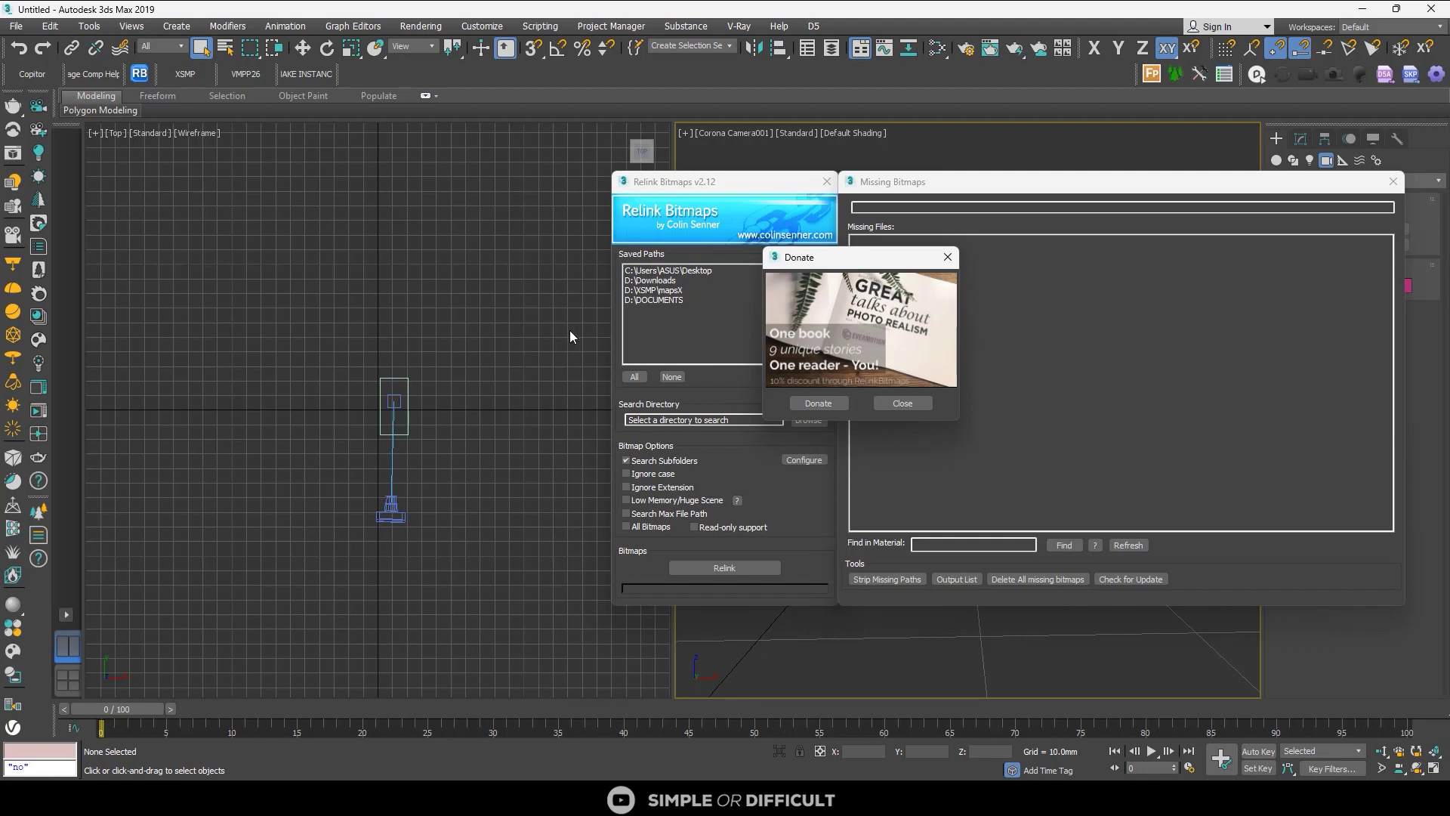
click(951, 258)
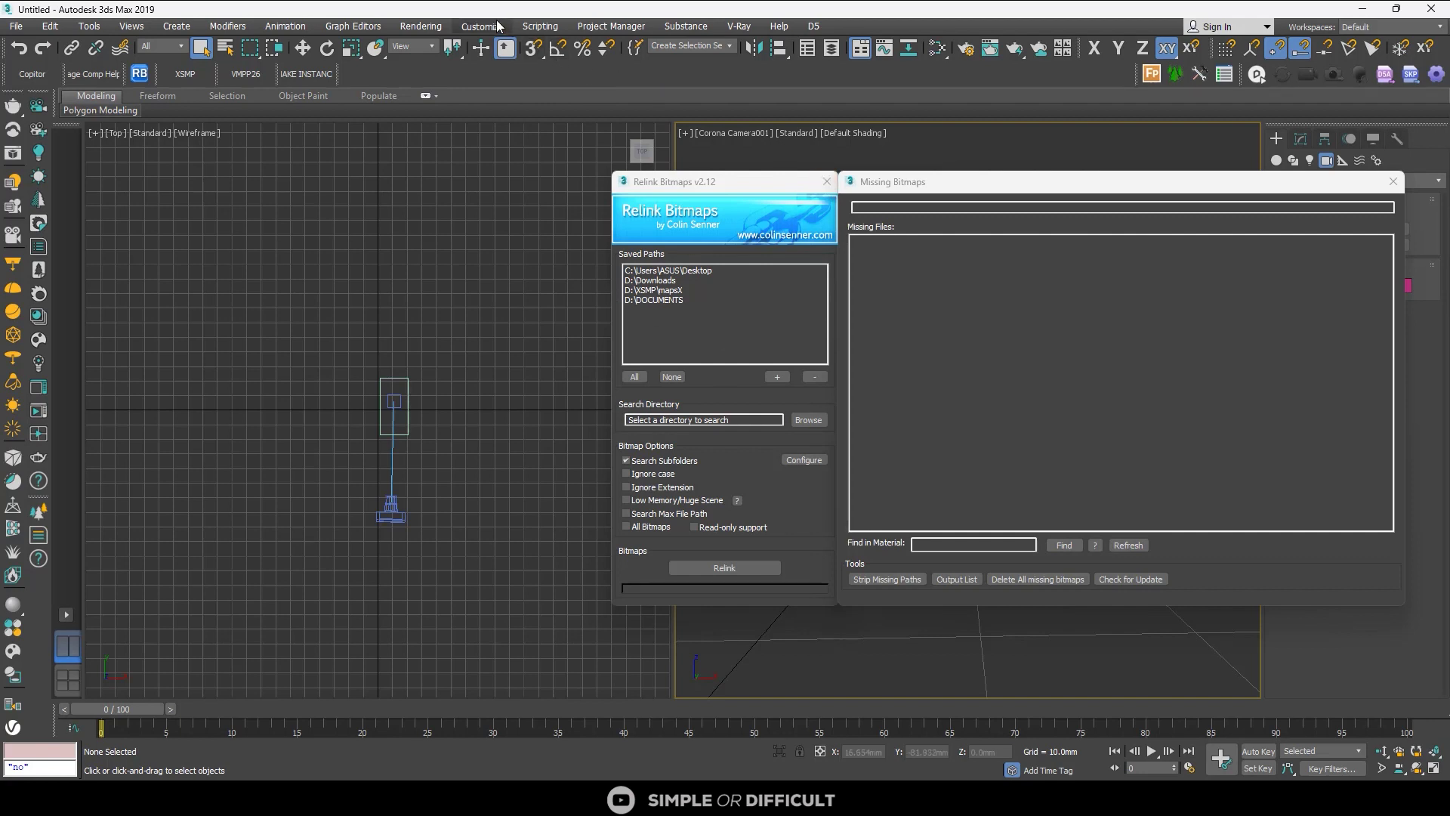
click(824, 182)
Step: Open Asset Tracking, look at its path options for the untitled scene, and close it
click(15, 26)
mouse_move(55, 317)
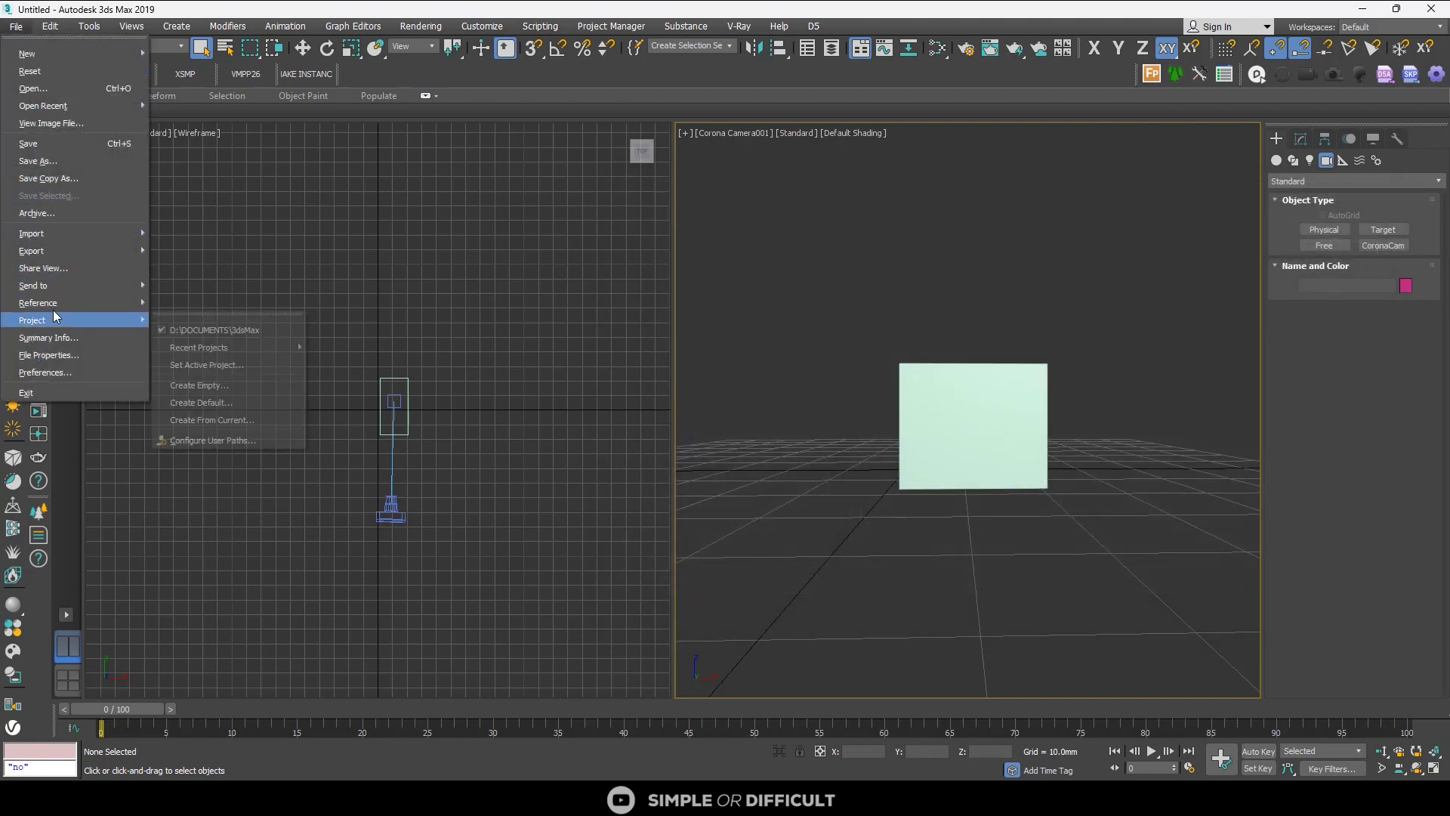
click(266, 376)
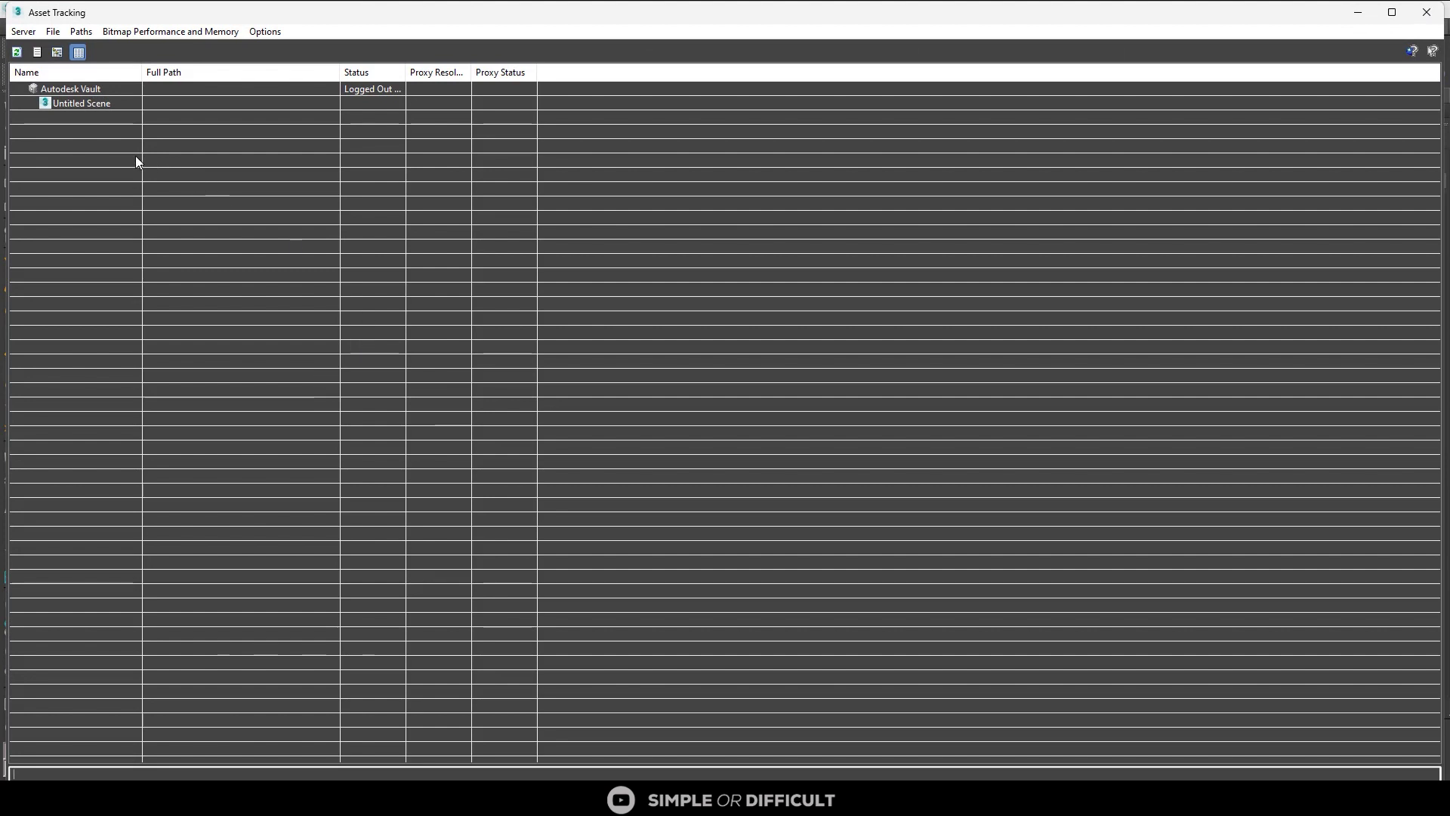
click(83, 32)
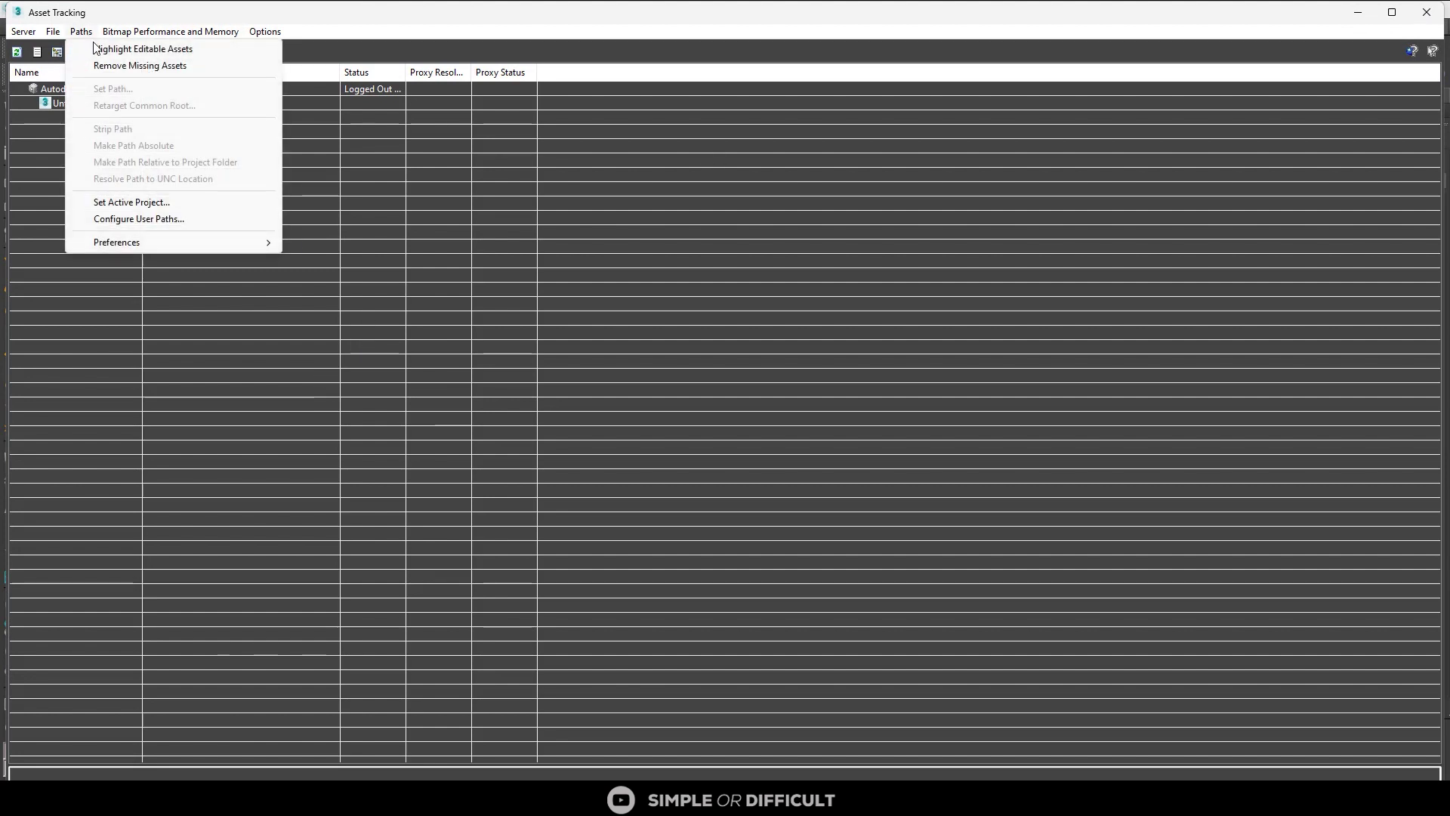
click(79, 103)
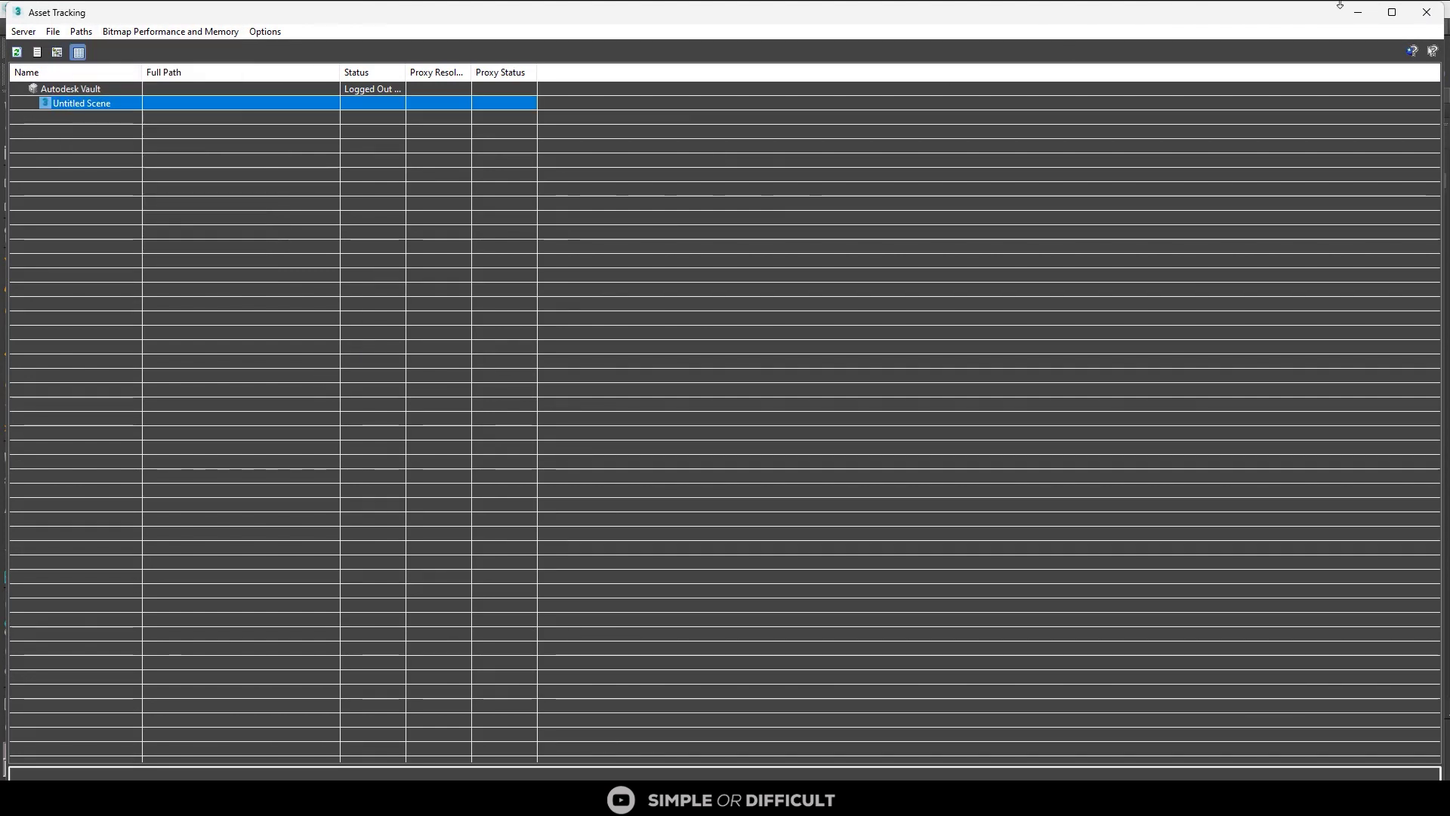
click(1427, 12)
Step: Bring the reception desk furniture group into the scene and move it behind the box to about X -880, Y 6314, Z 1854 mm
scroll(479, 423, down, 3)
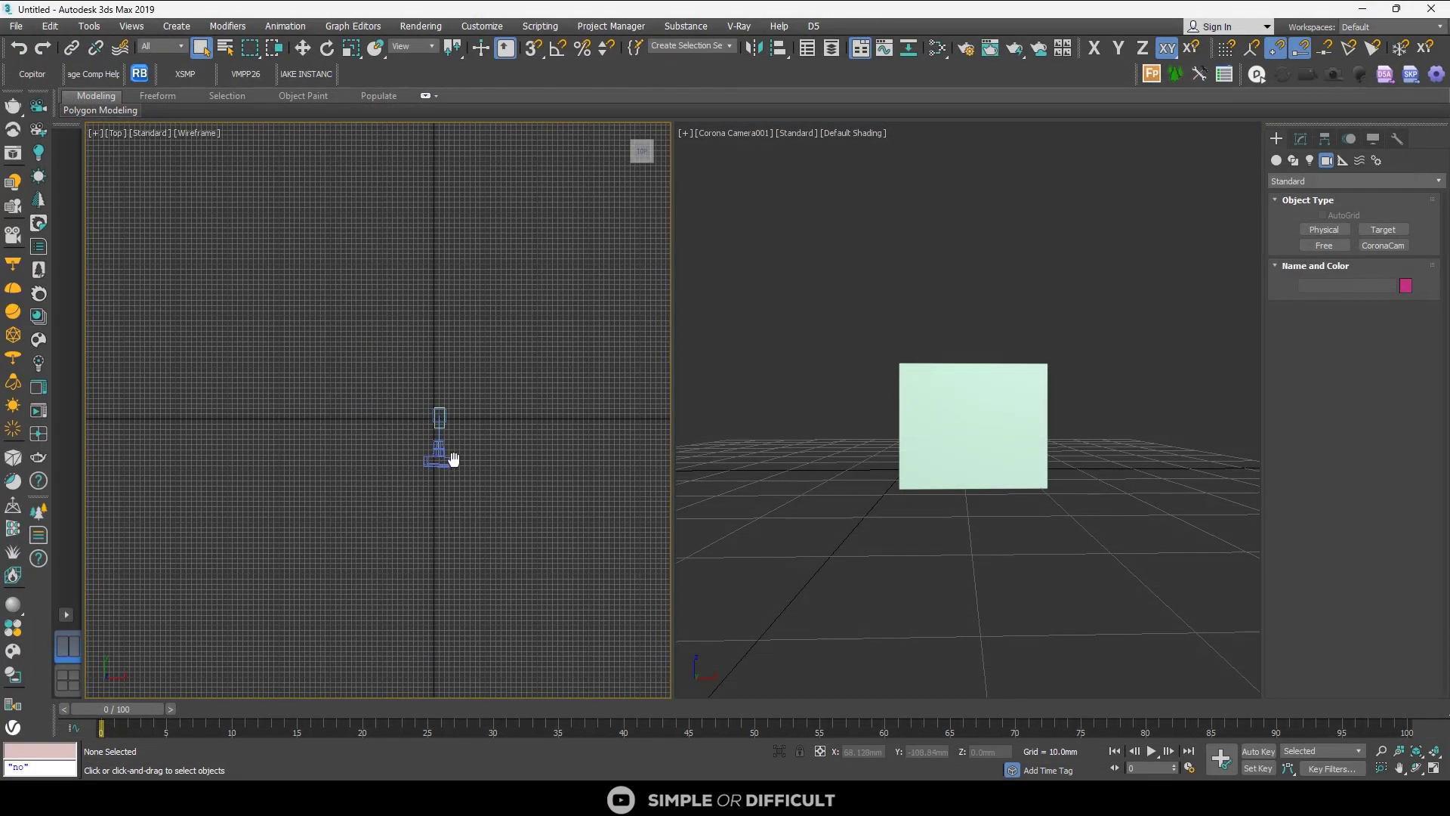
scroll(400, 417, up, 4)
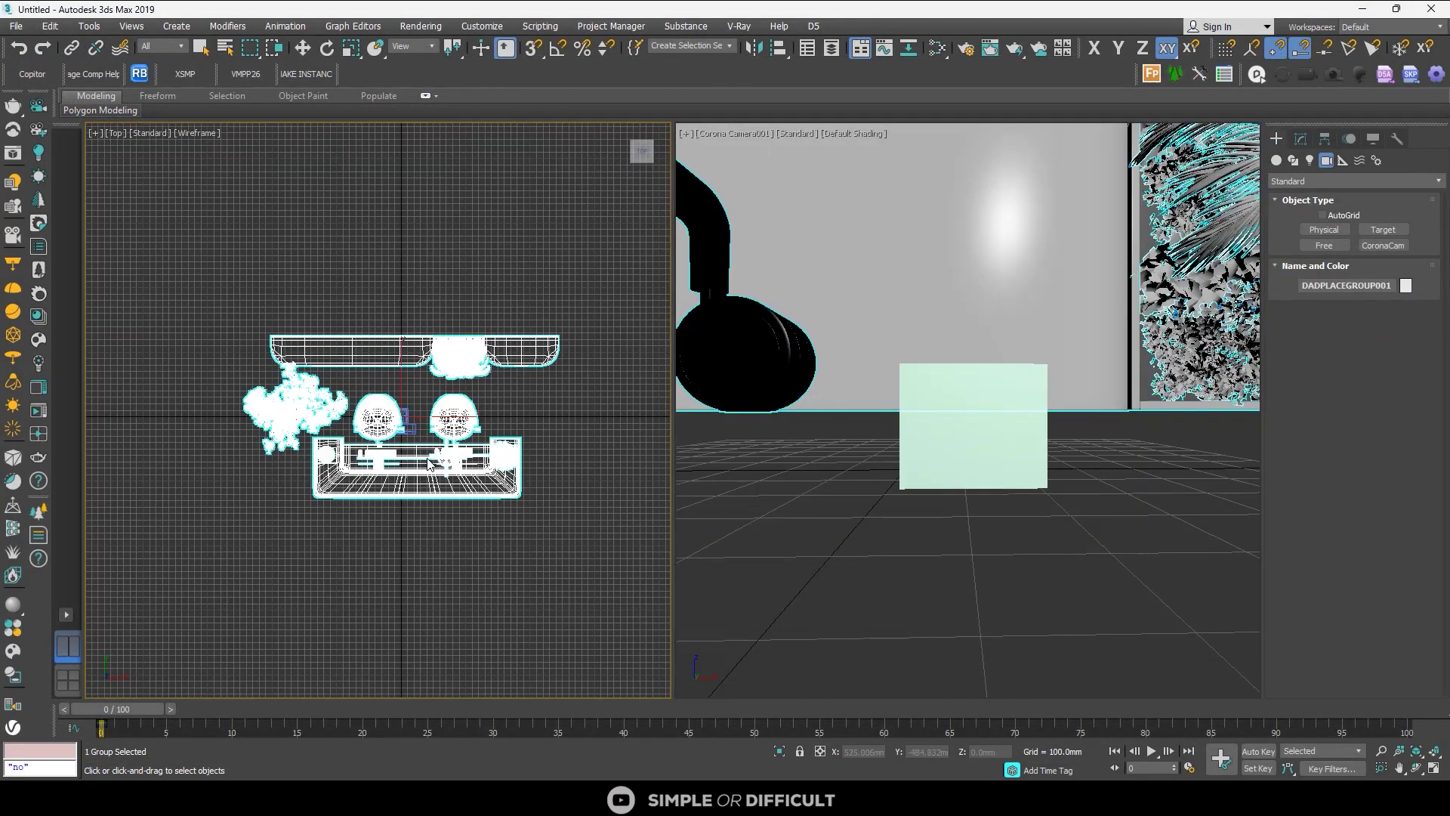
alt+middle_drag(446, 400, 474, 378)
scroll(474, 377, down, 4)
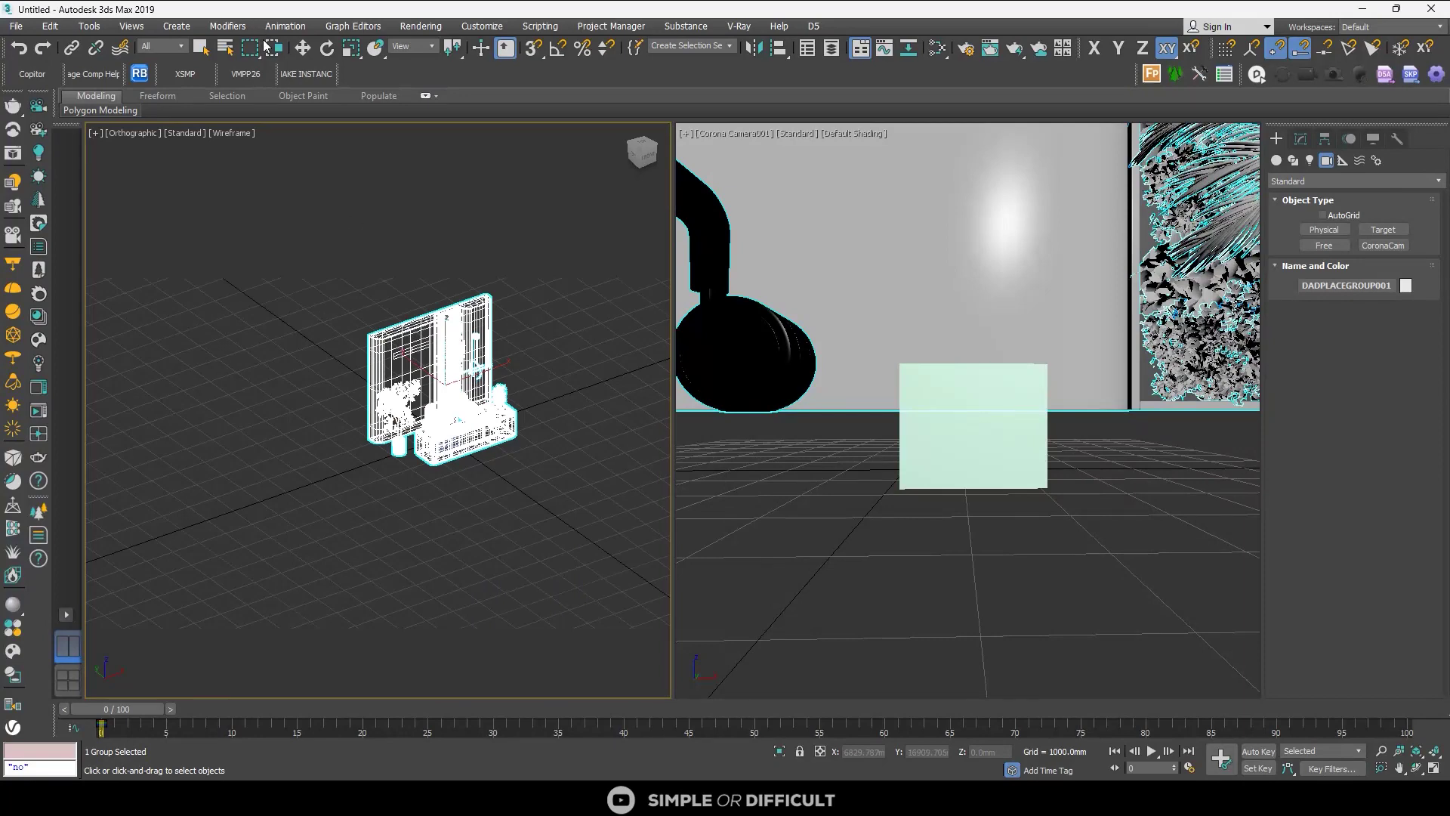
key(w)
click(469, 386)
drag(476, 375, 351, 422)
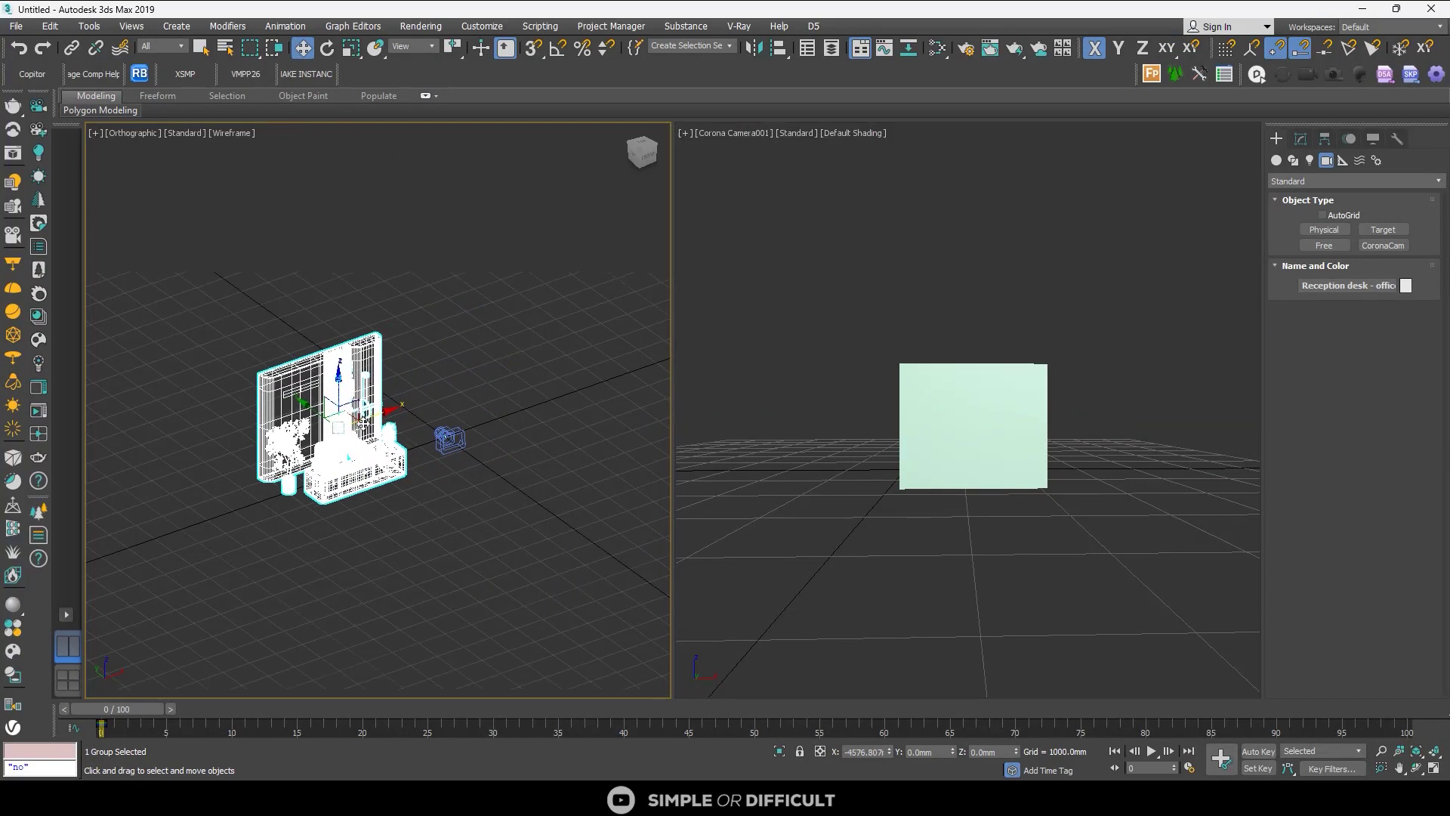
click(400, 481)
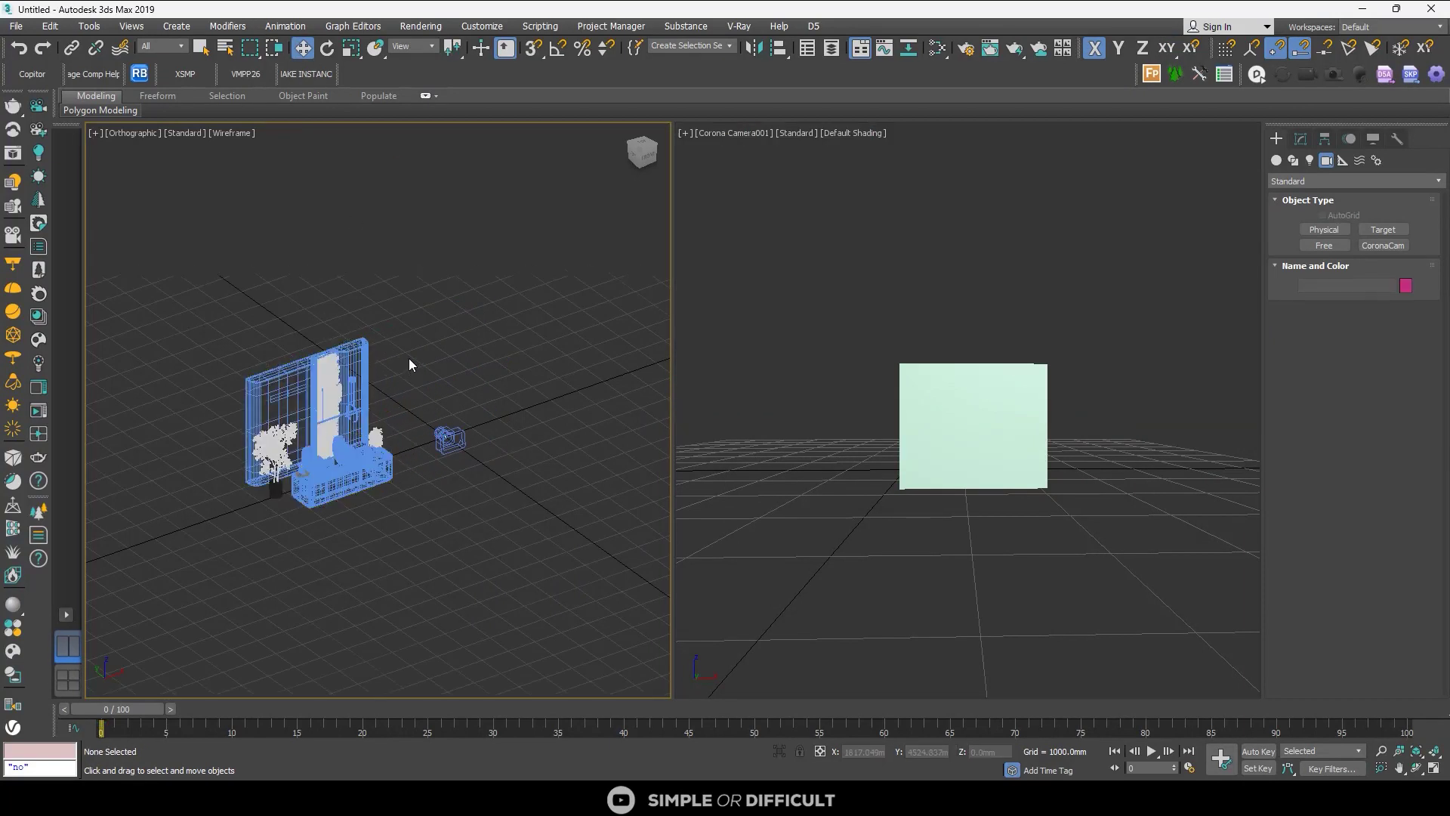
click(321, 434)
drag(289, 414, 351, 304)
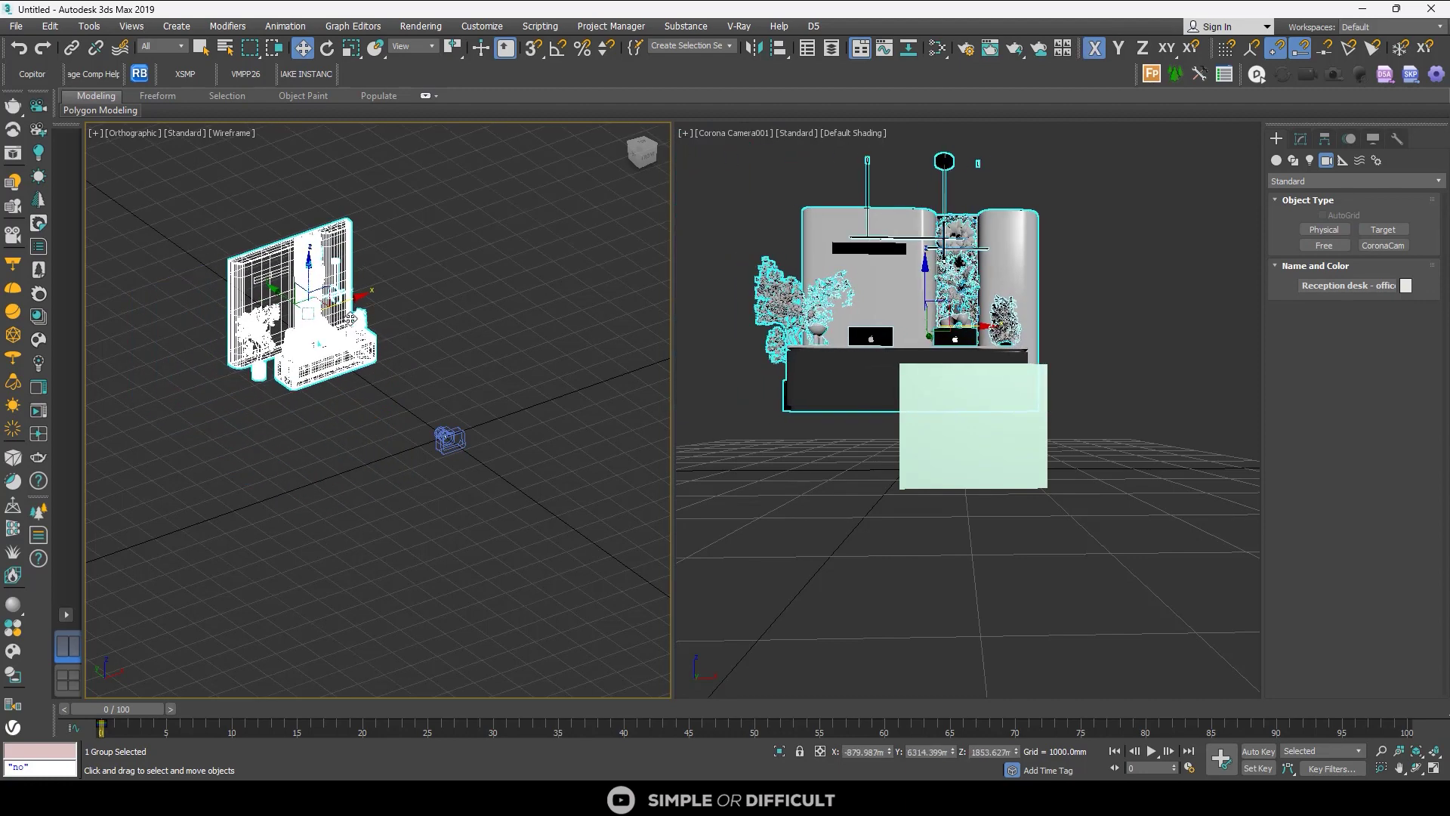
Step: Select the camera of the current camera view and raise it to about 42 mm so it looks over the box
click(735, 202)
click(737, 131)
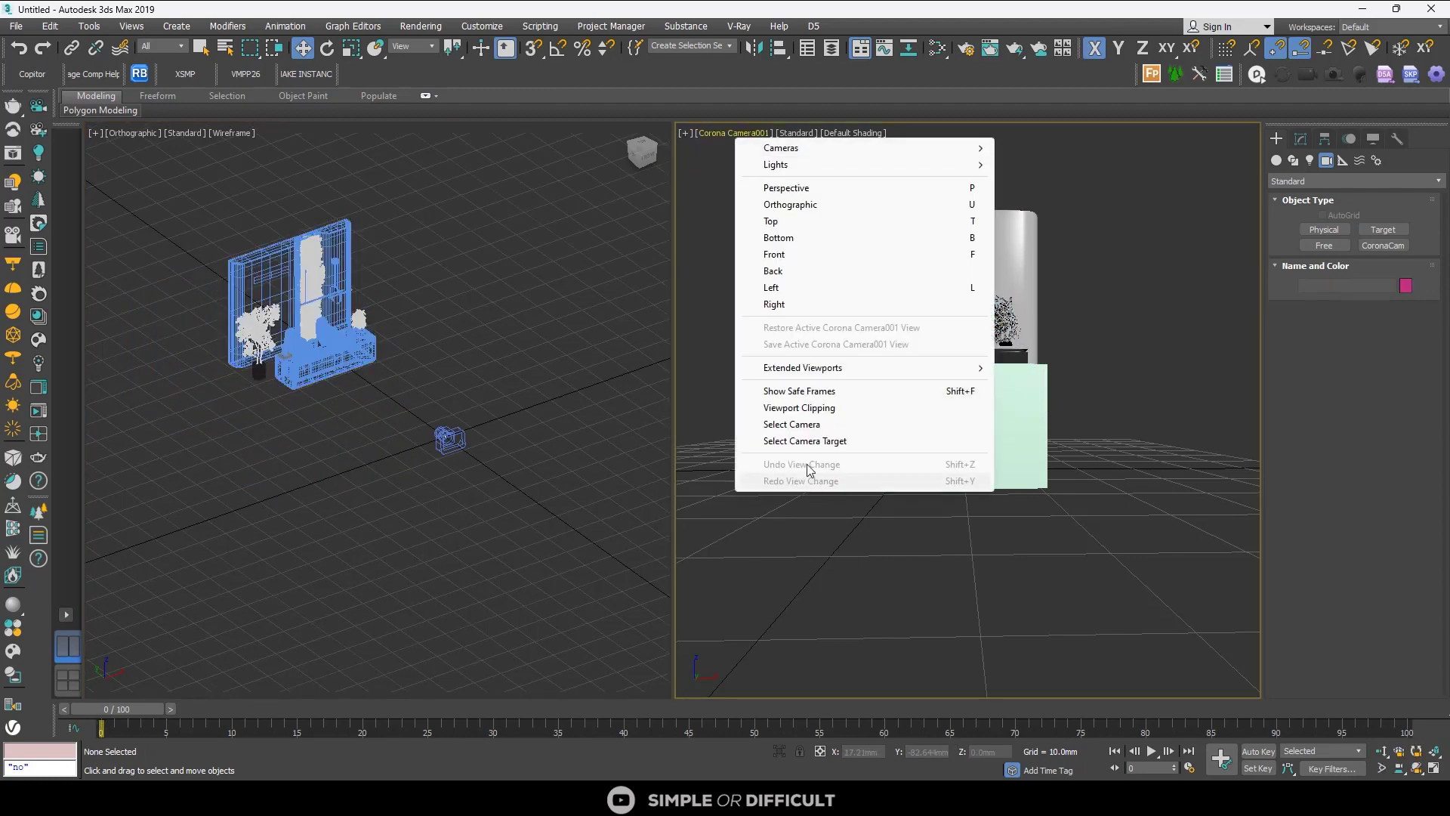
click(771, 423)
click(987, 753)
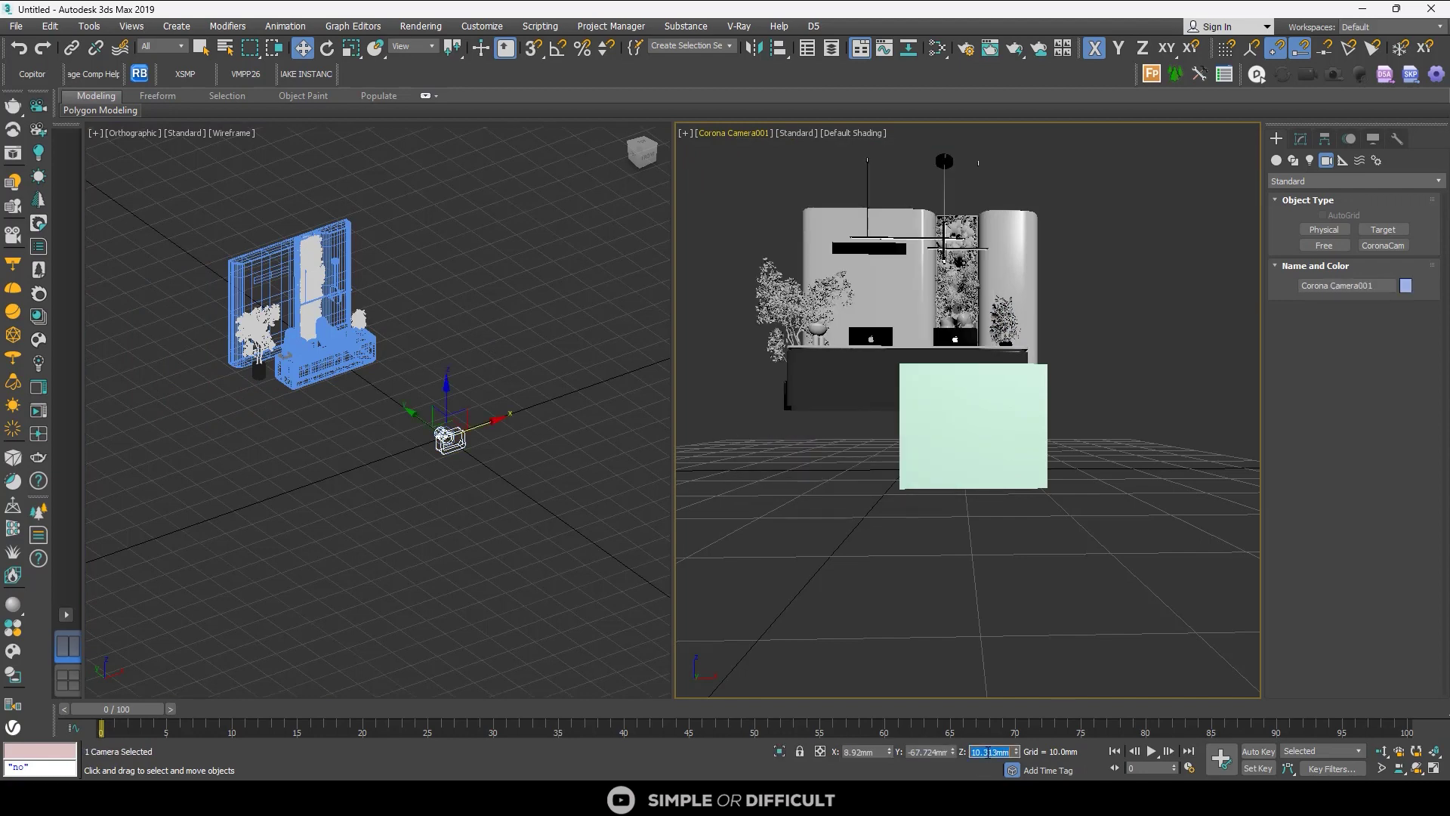
middle_drag(938, 451, 921, 556)
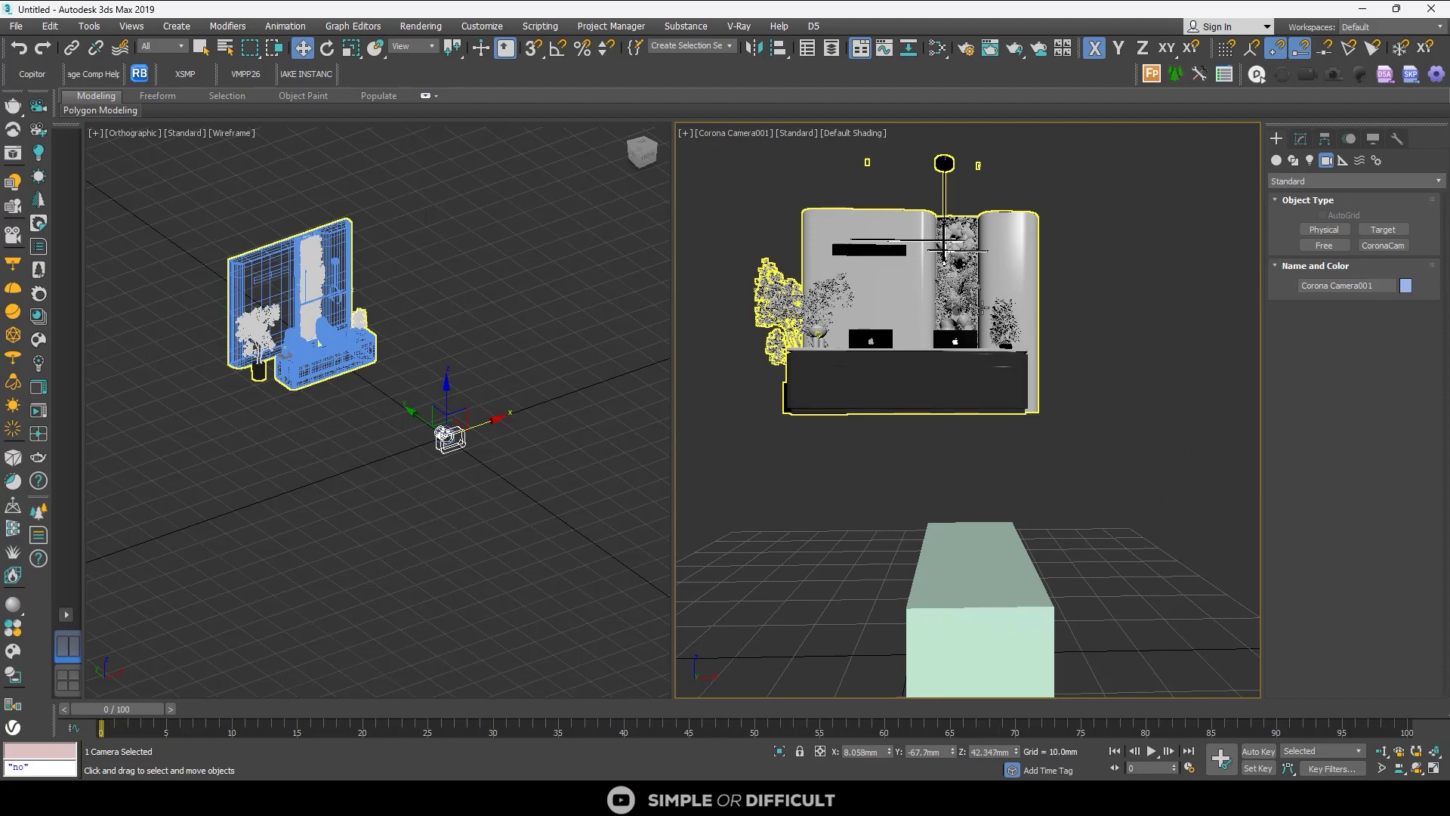
Step: Move the reception desk group along Y slightly closer to the camera and deselect it
click(311, 294)
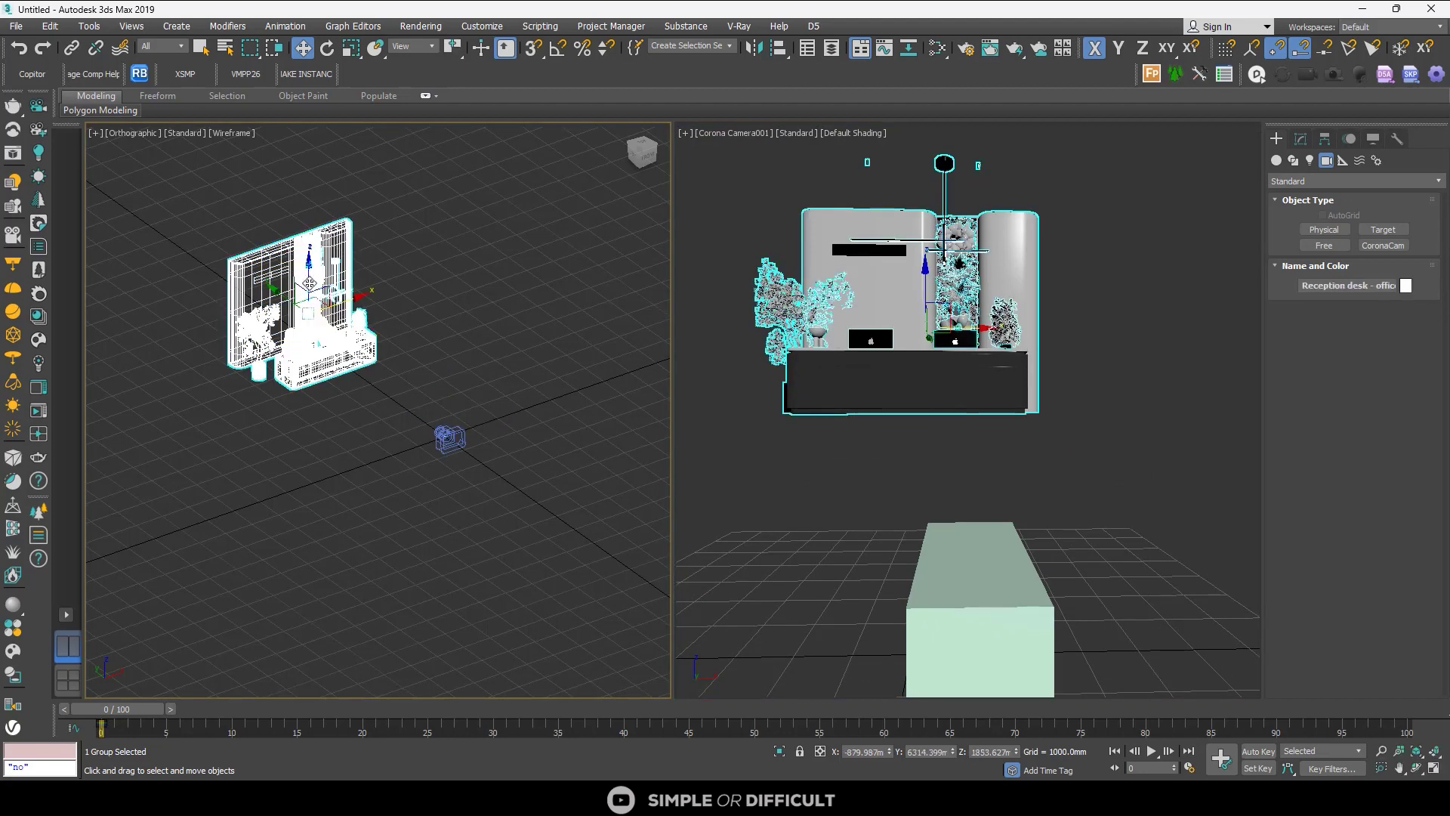
mouse_move(278, 301)
mouse_down()
mouse_move(324, 340)
mouse_move(298, 314)
mouse_up()
click(400, 324)
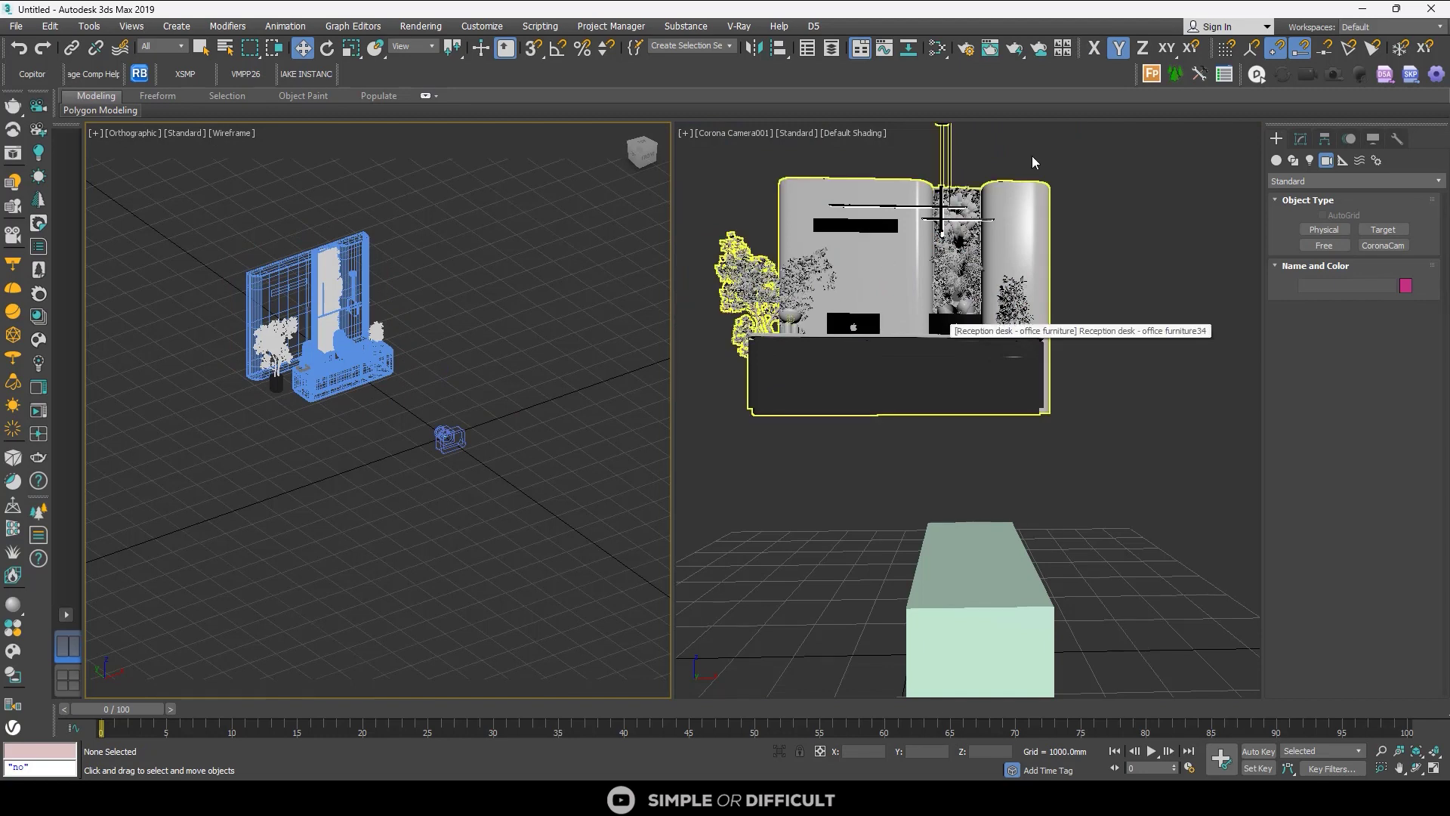
Step: Review the scene's missing bitmaps in Relink Bitmaps and relink them from the saved path D:\Downloads
click(138, 73)
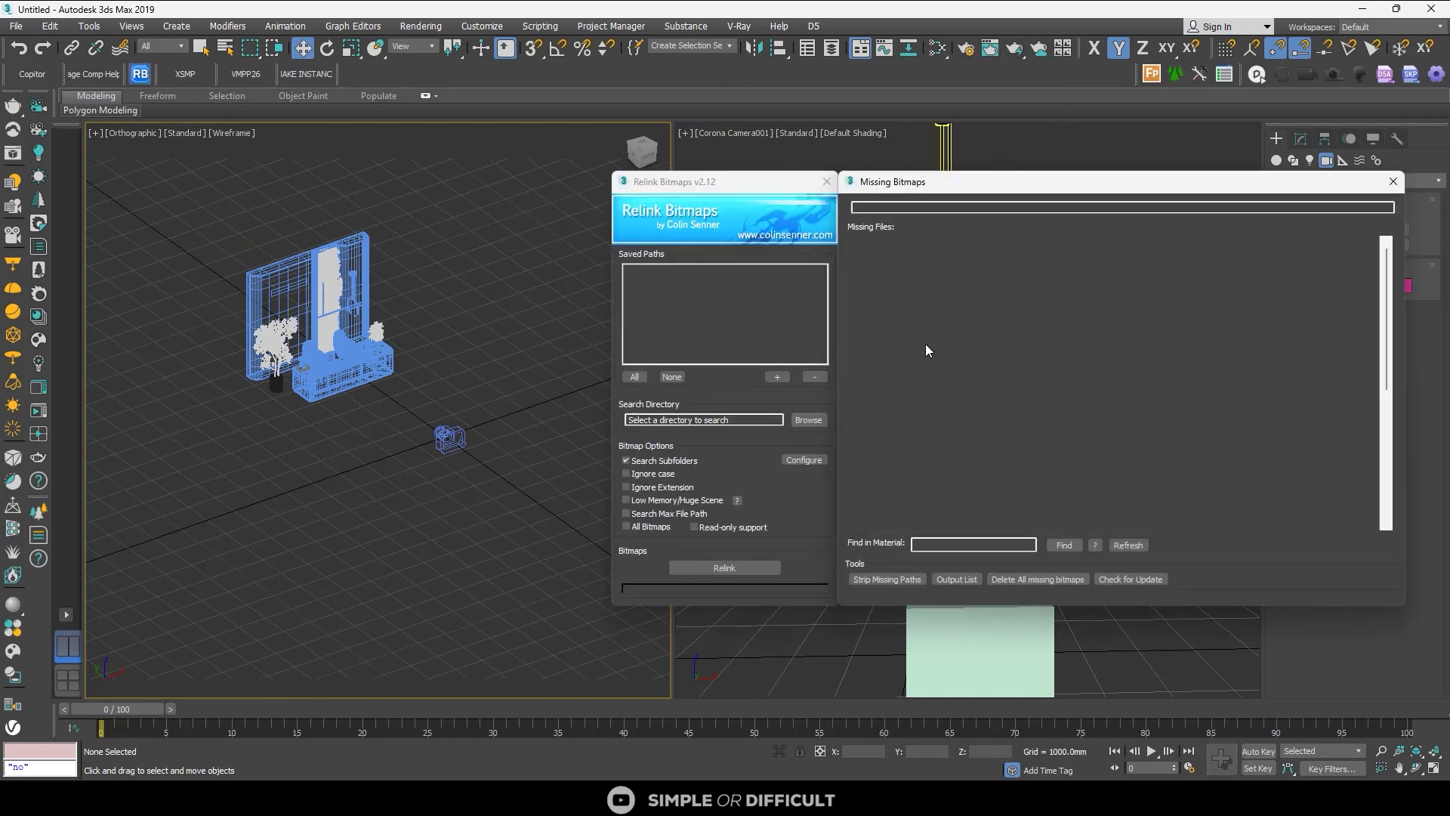
click(948, 257)
scroll(1043, 302, down, 10)
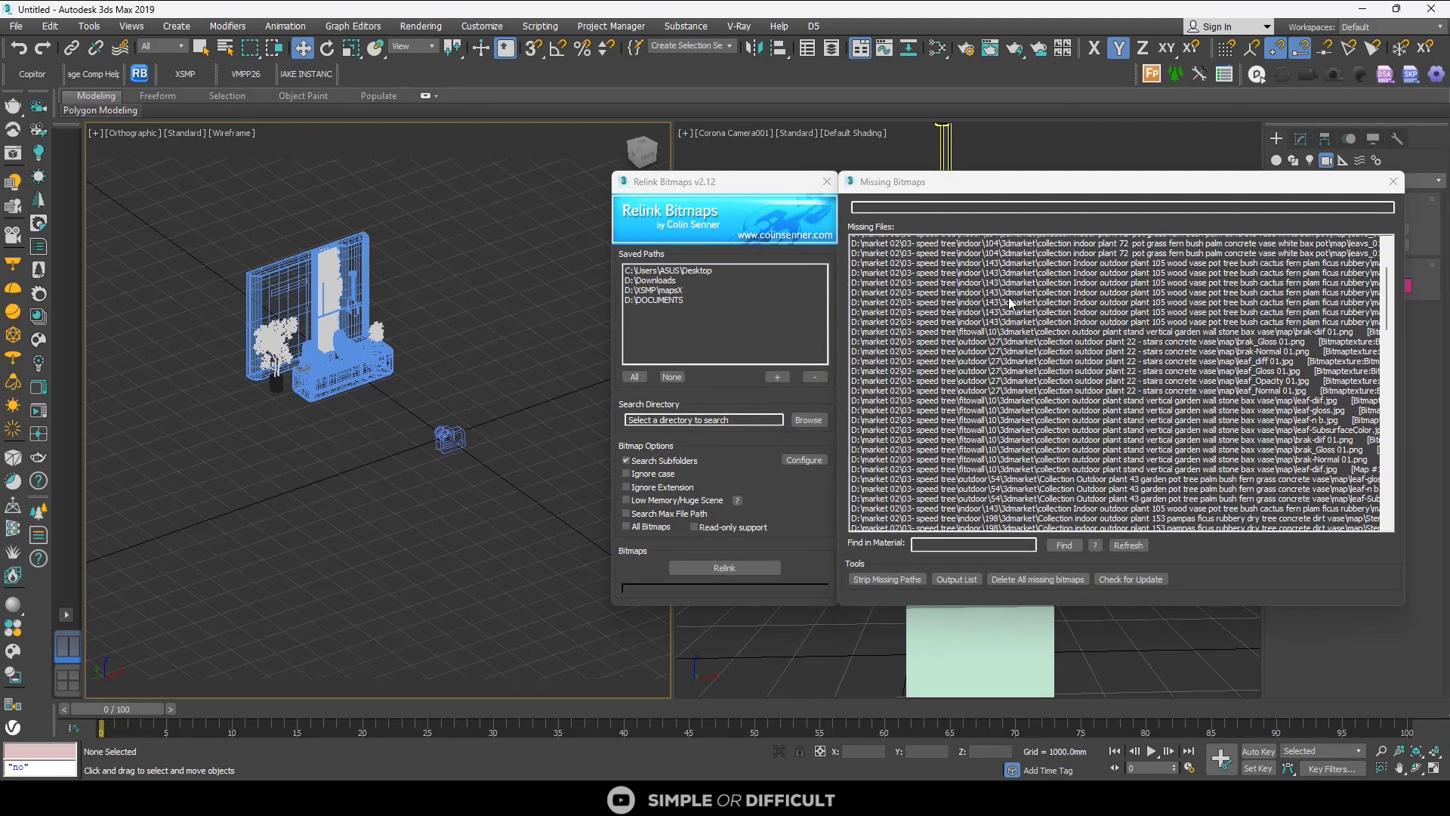
scroll(1065, 326, down, 10)
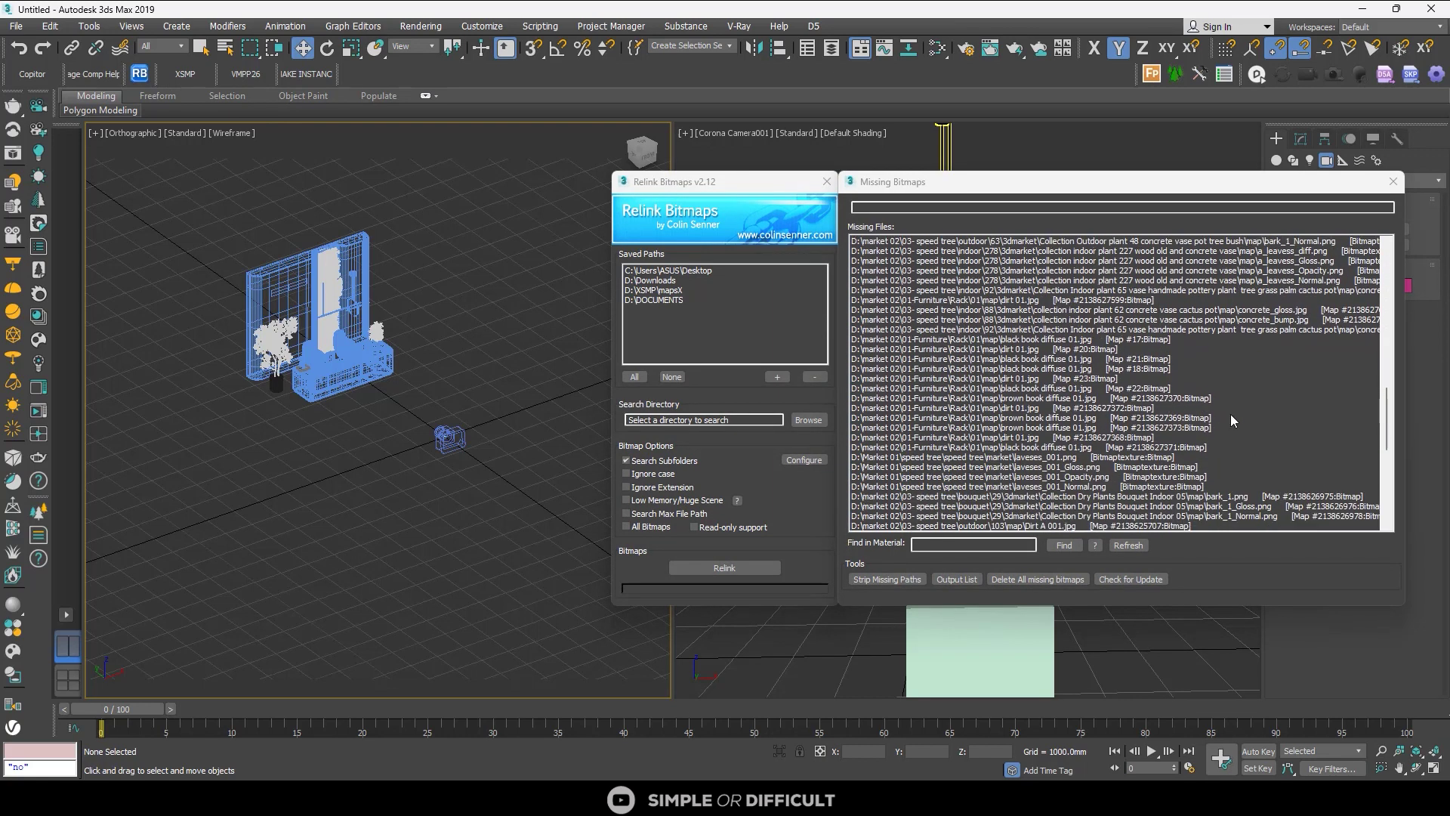
scroll(1231, 413, down, 4)
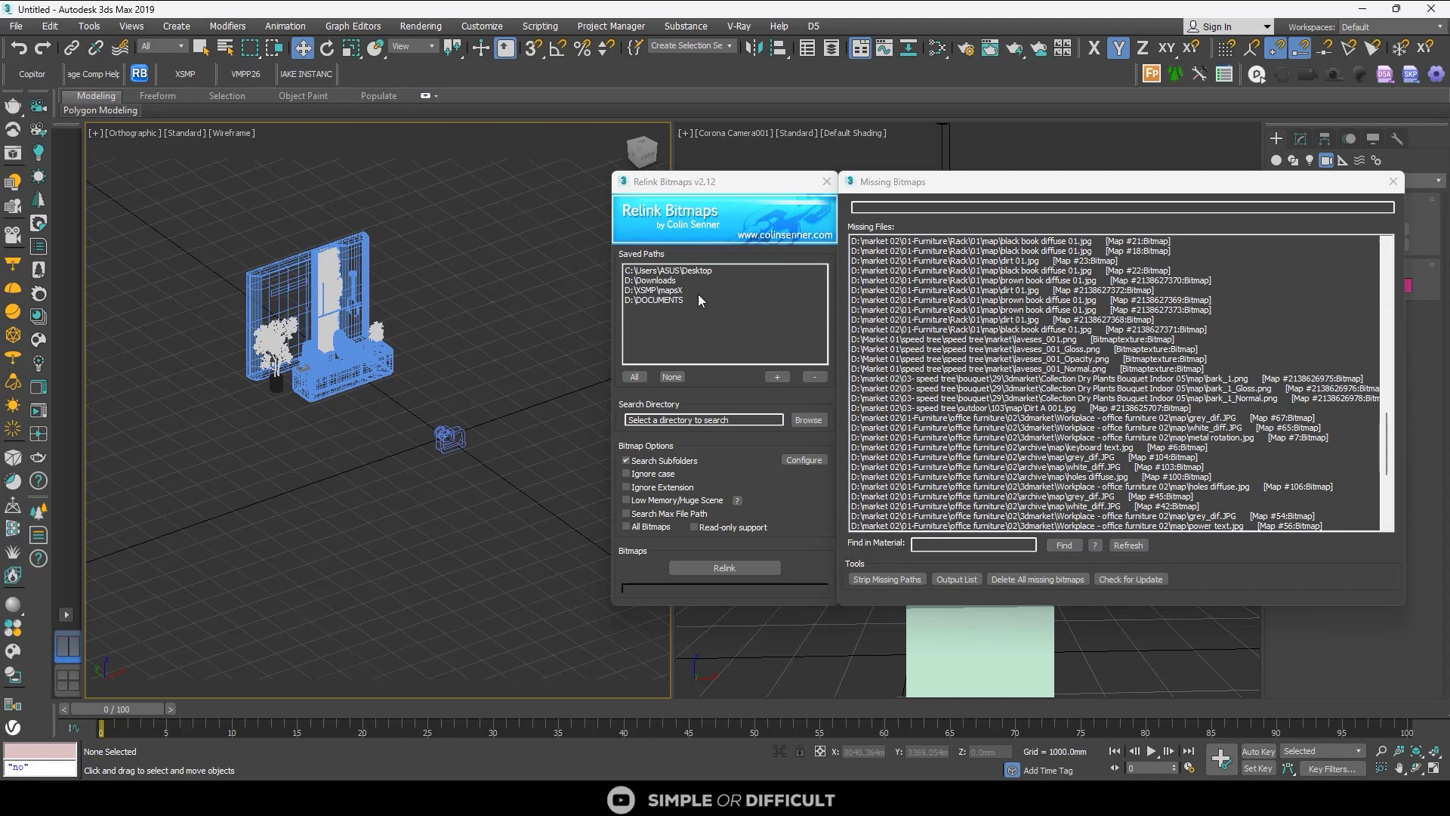
scroll(963, 323, up, 7)
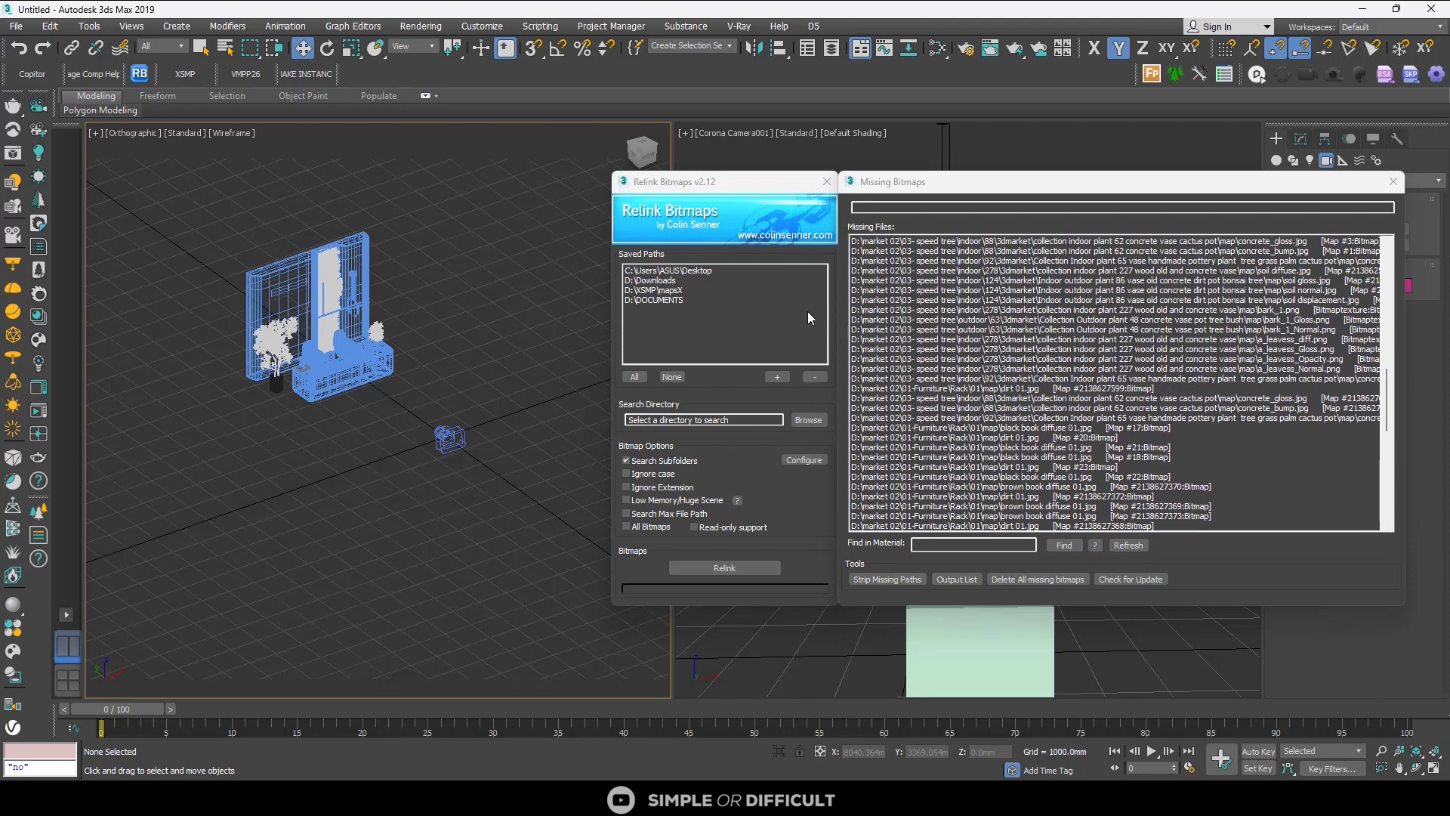
click(639, 281)
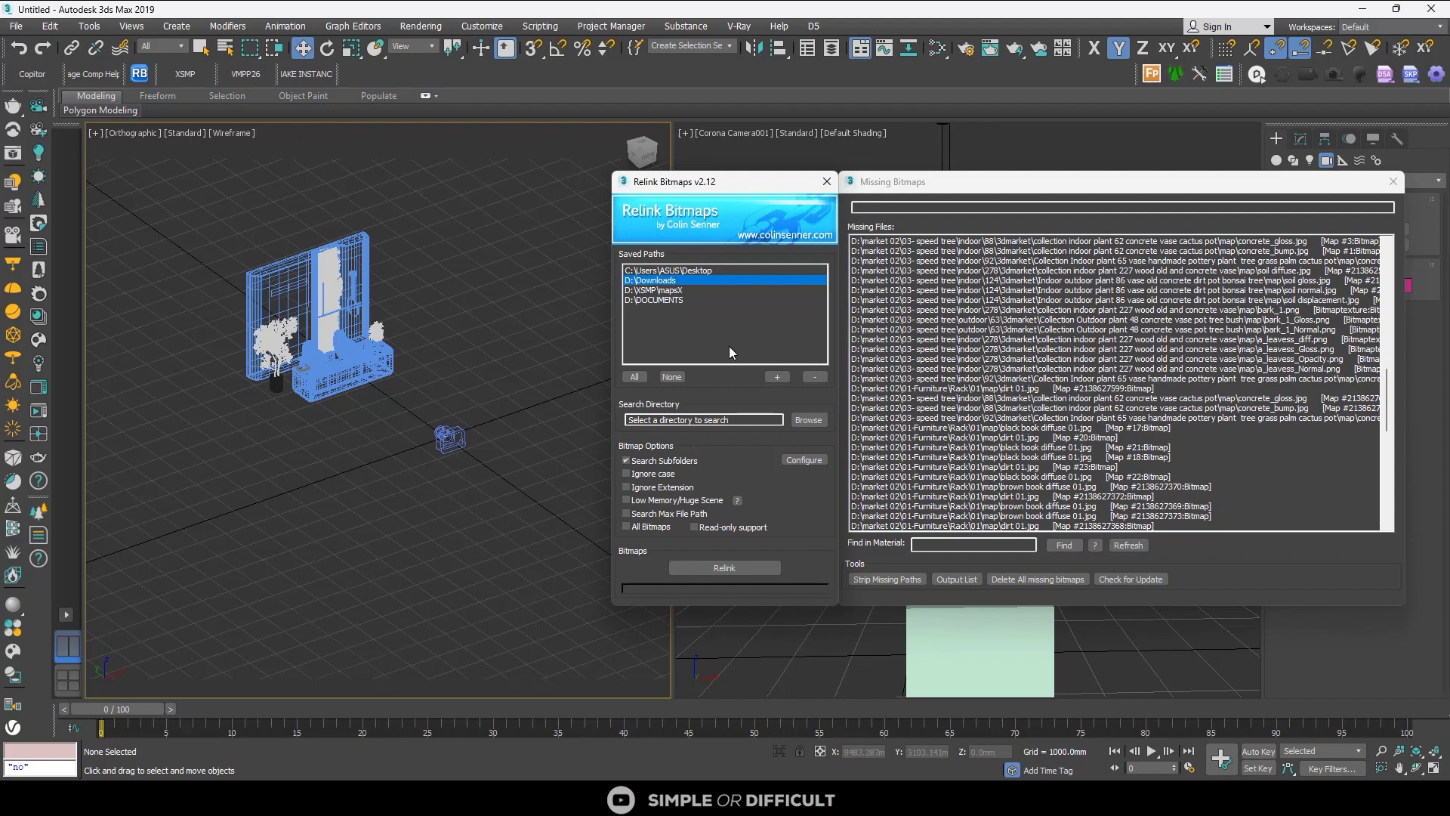
click(730, 568)
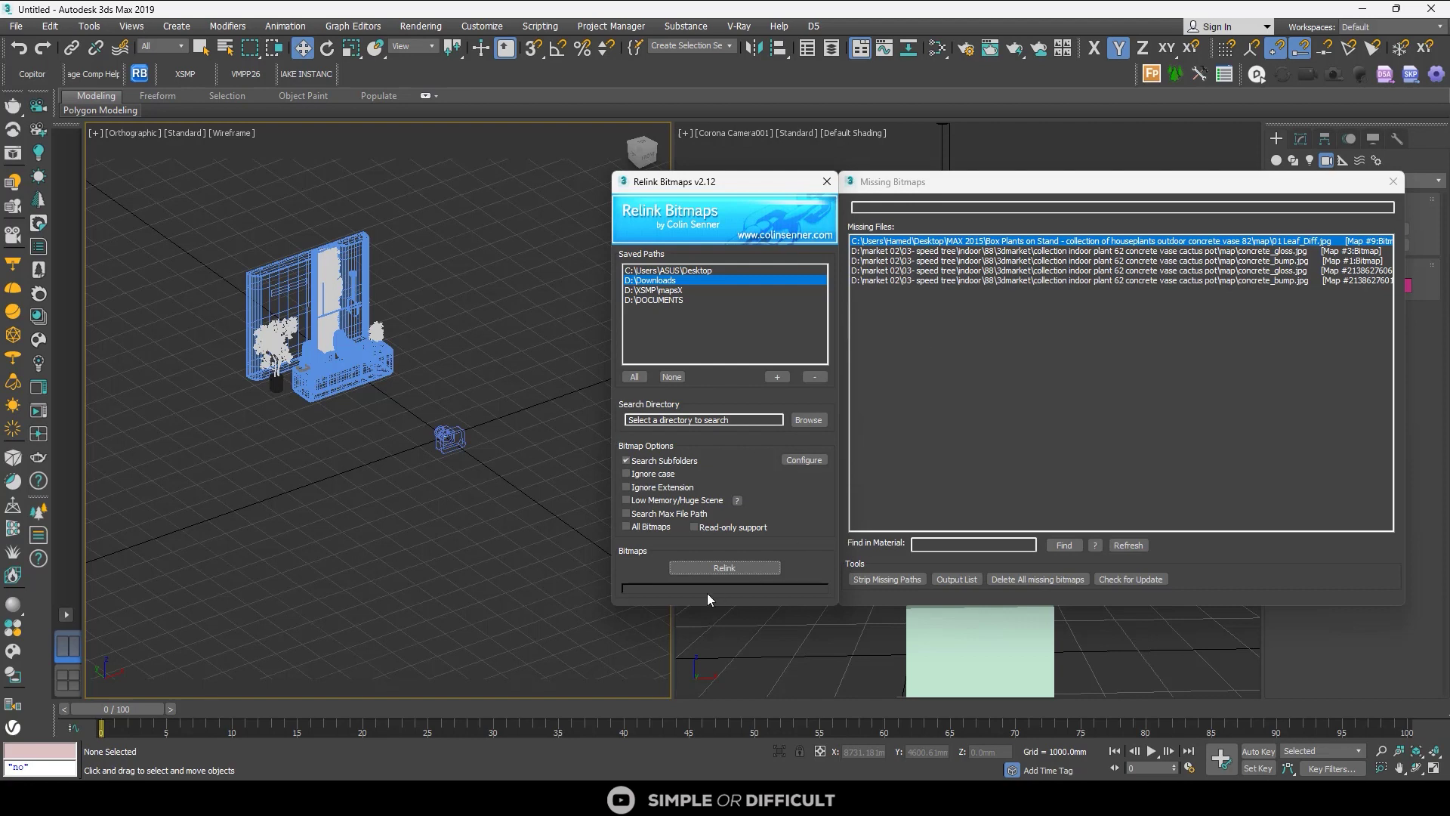
click(722, 570)
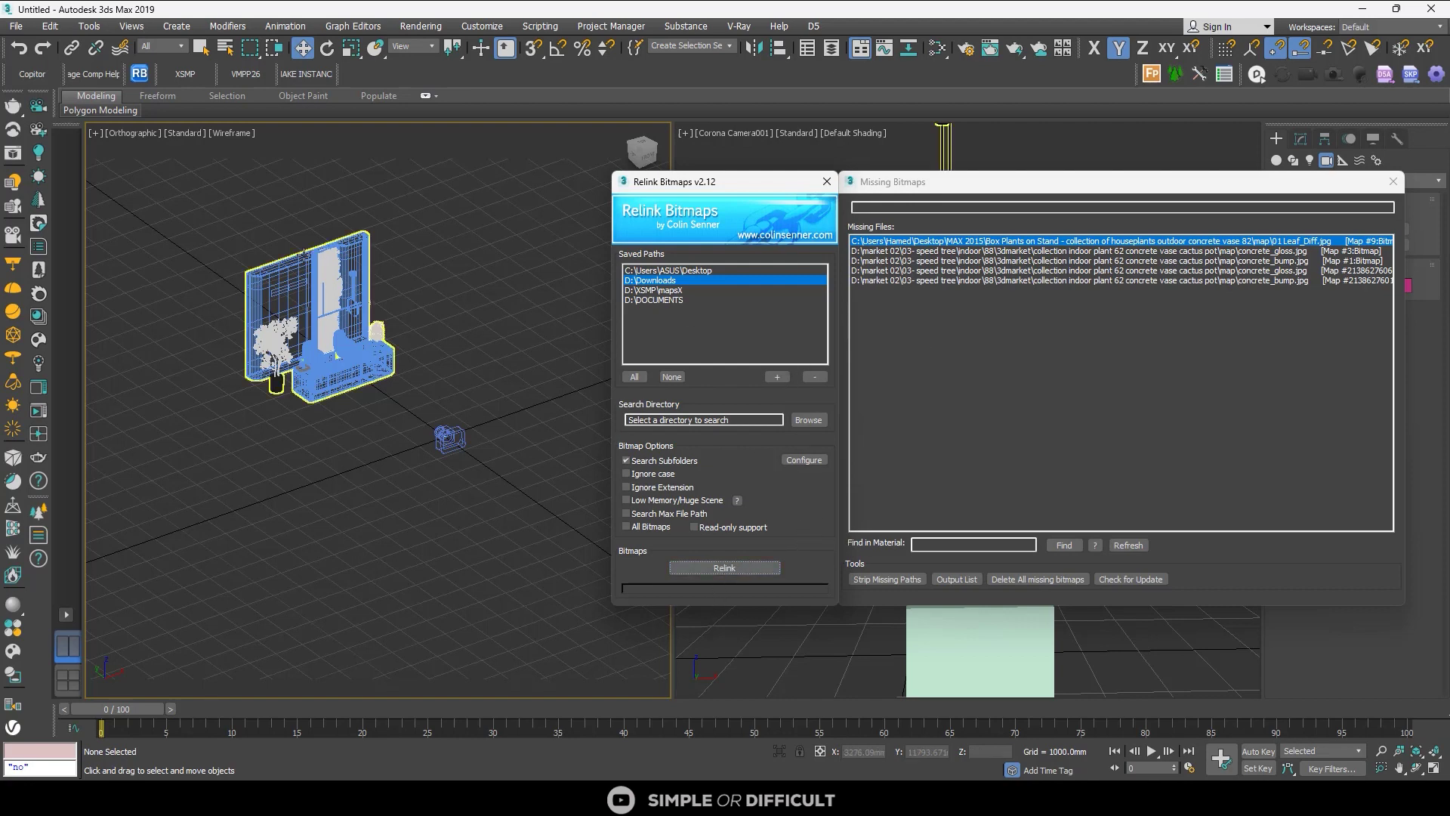
Step: Show the orthographic view in Default Shading and inspect the reception wall and plants up close
scroll(307, 296, up, 5)
scroll(340, 339, down, 3)
click(231, 133)
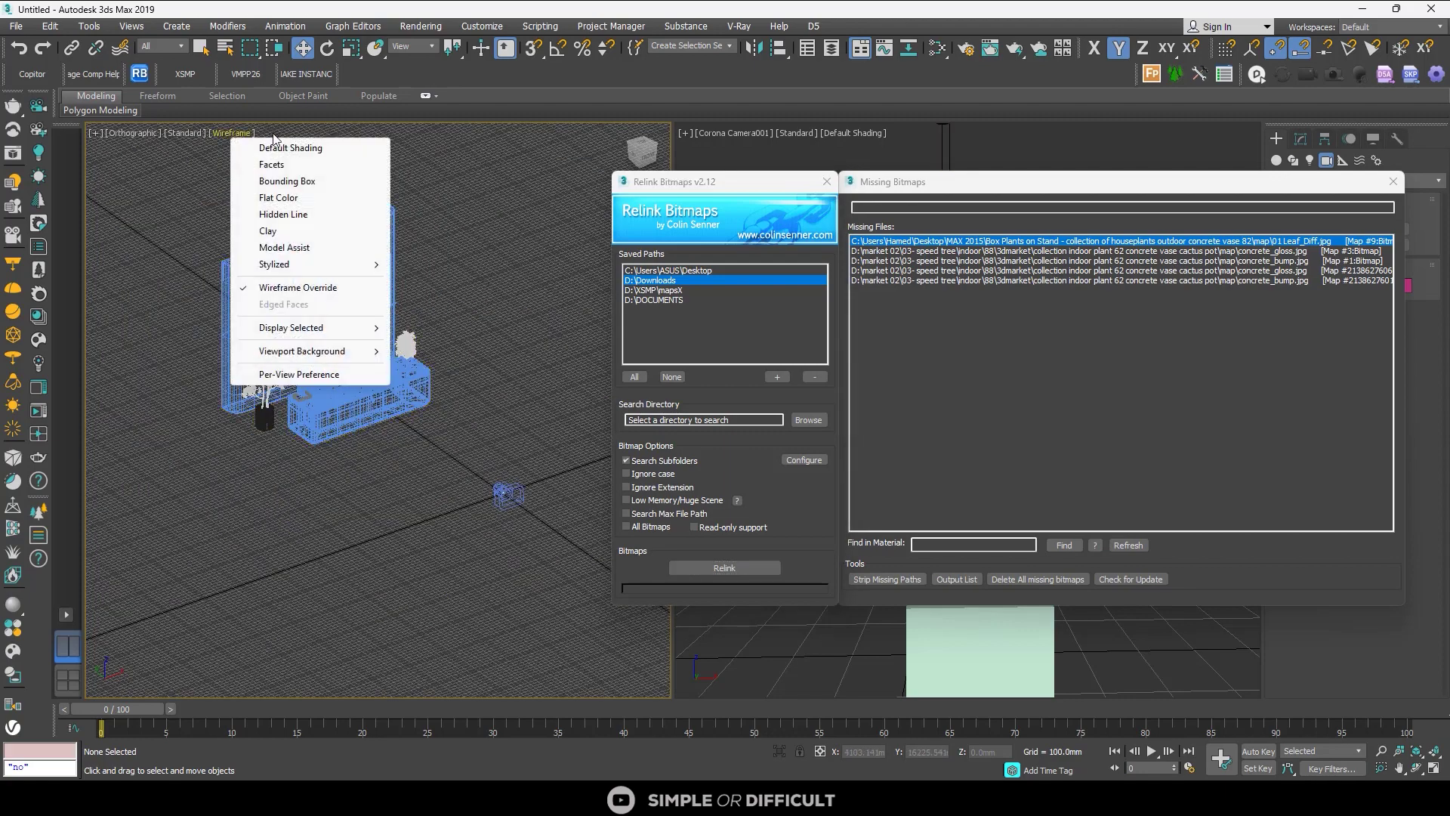
click(302, 143)
scroll(284, 275, up, 5)
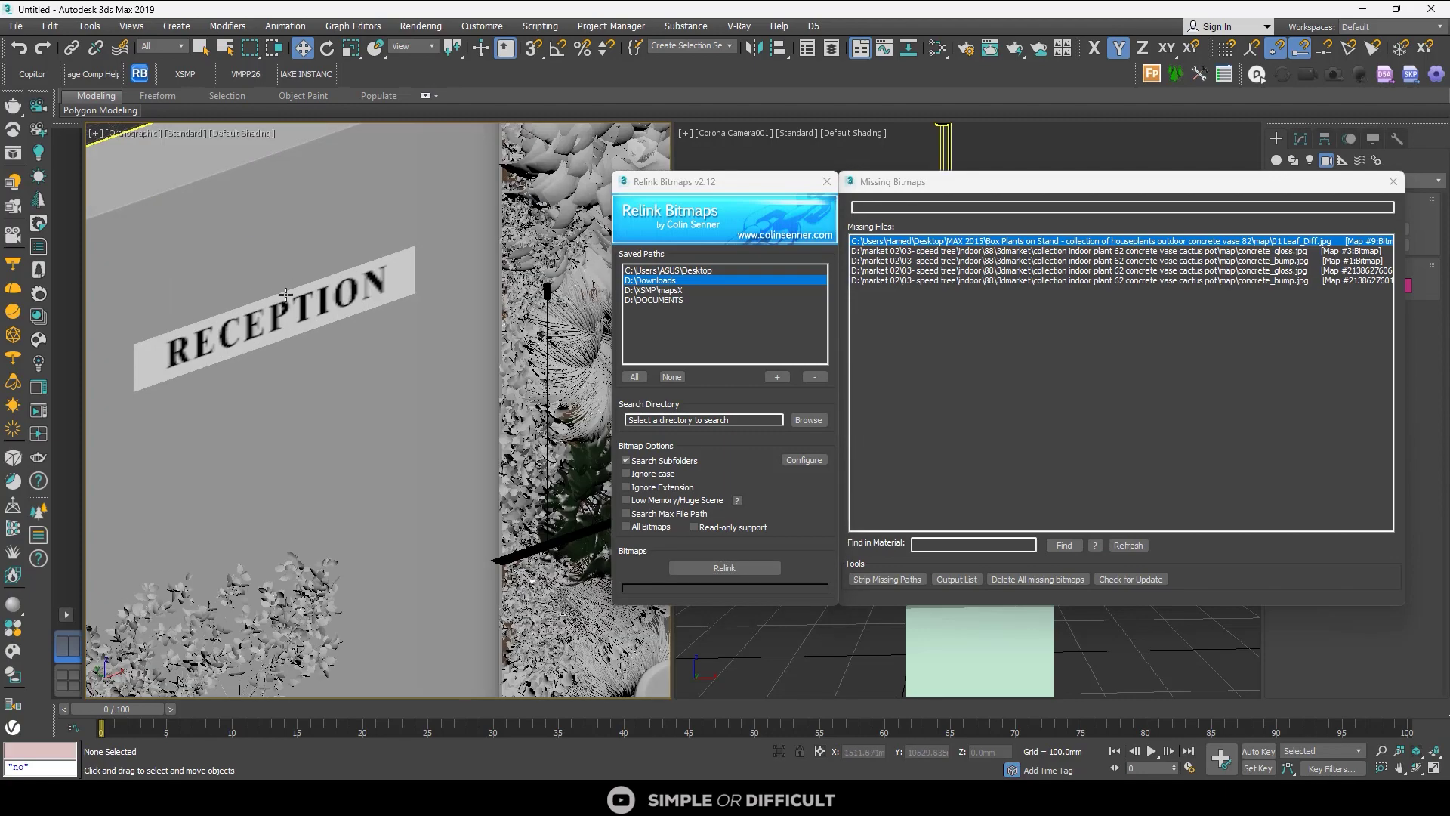
scroll(378, 325, down, 5)
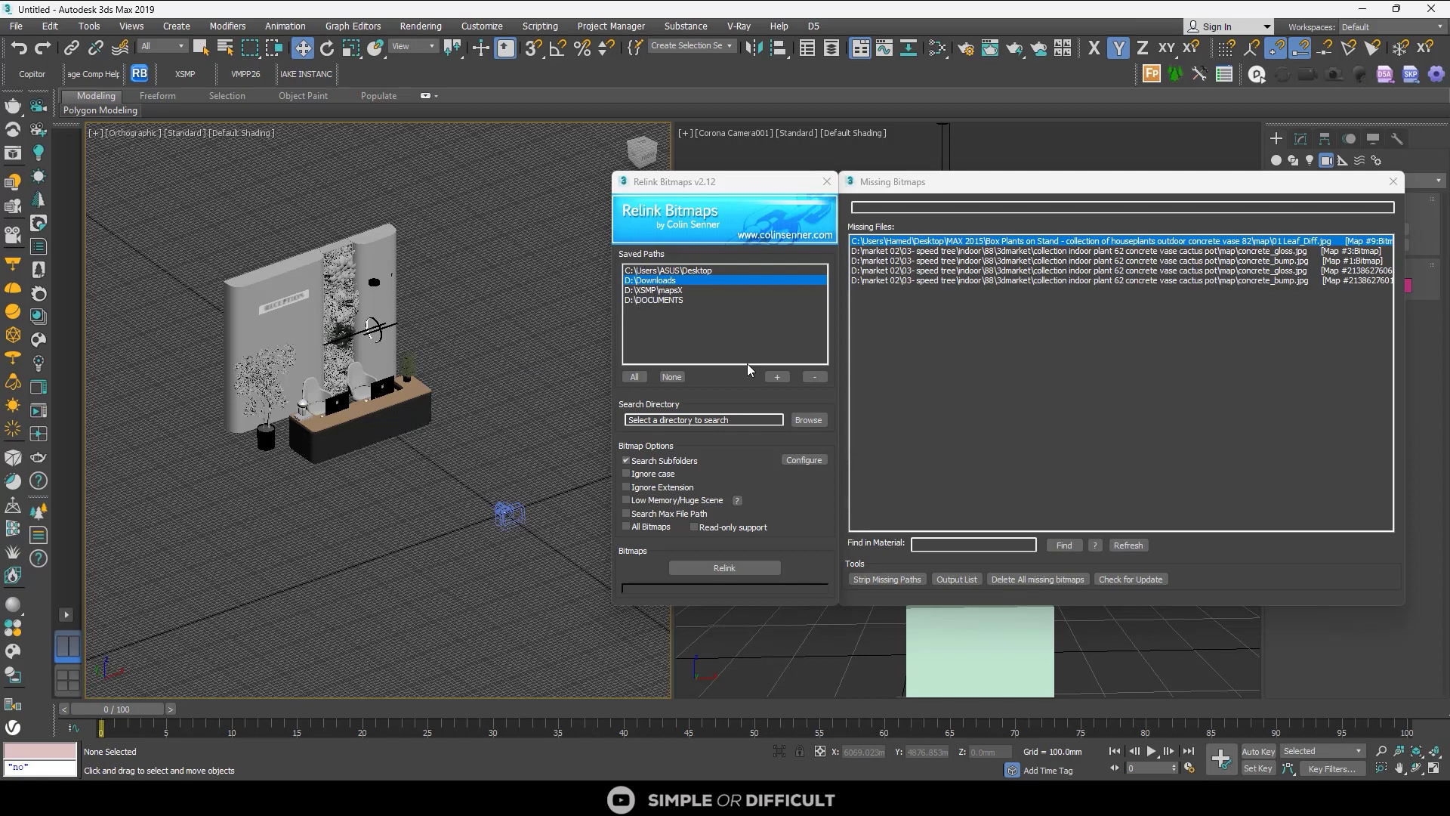
Step: Add the Pictures folder, C:\Users\ASUS\Pictures, to the saved paths in Relink Bitmaps
click(778, 377)
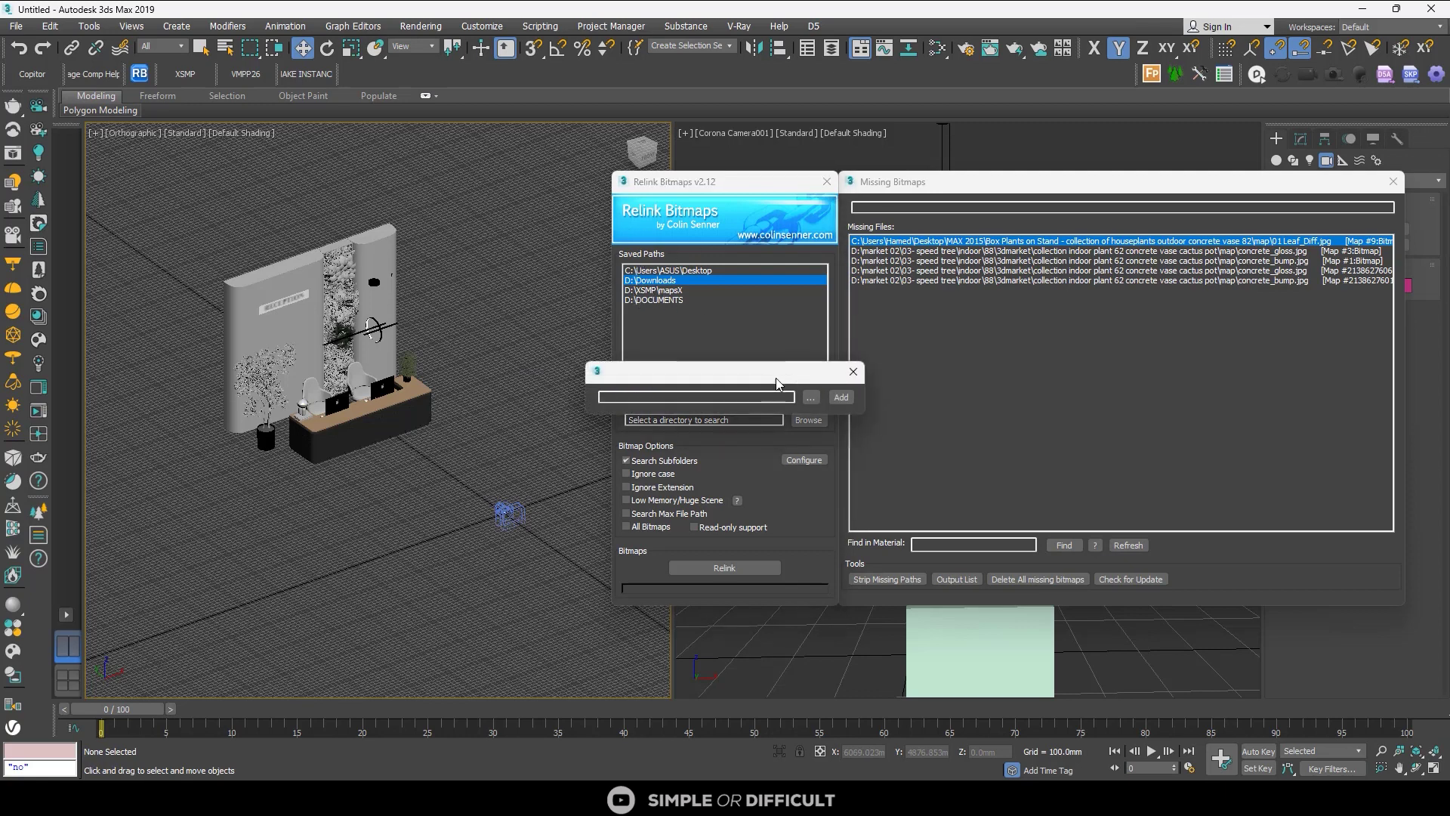
click(813, 397)
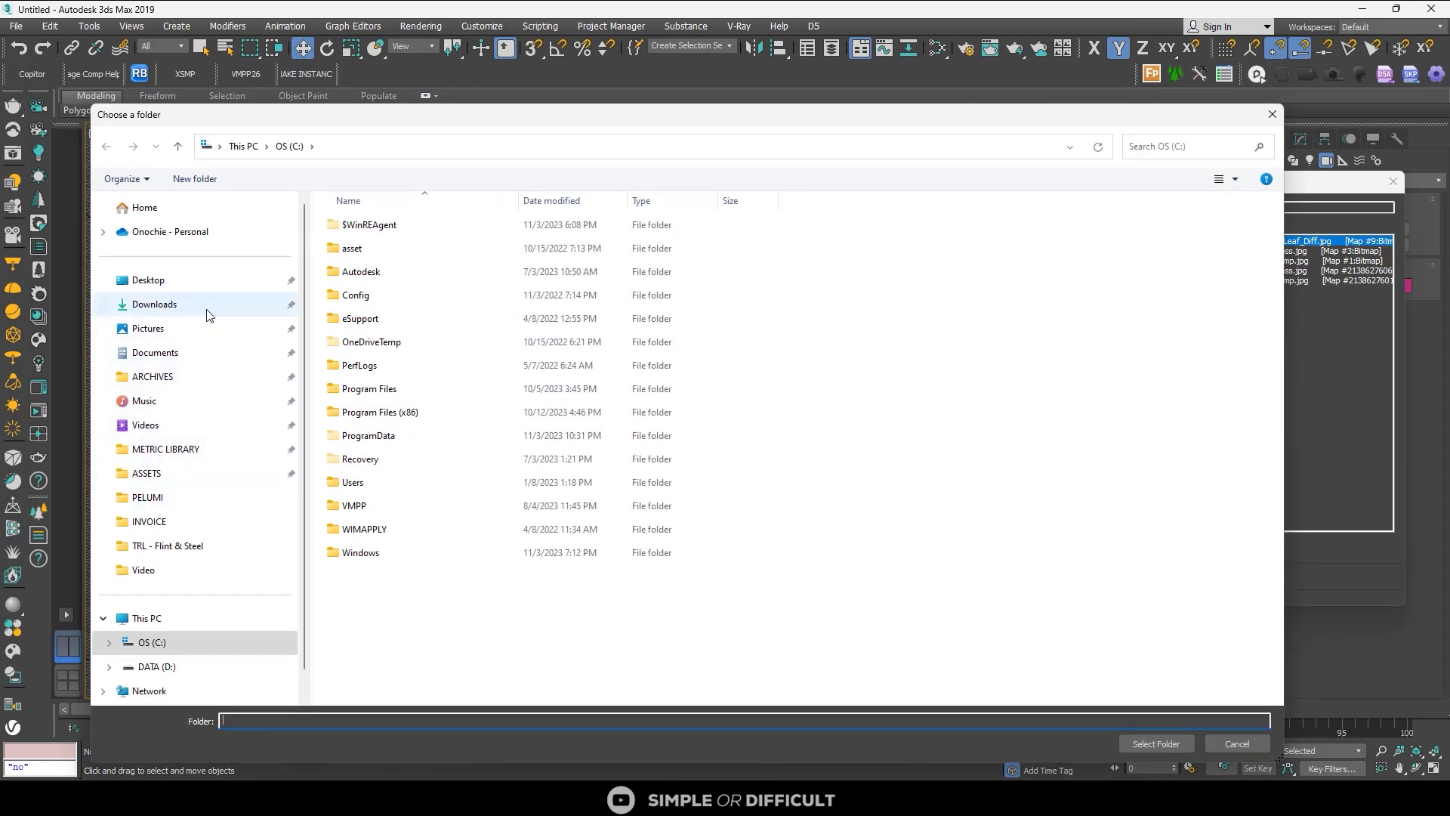
click(171, 330)
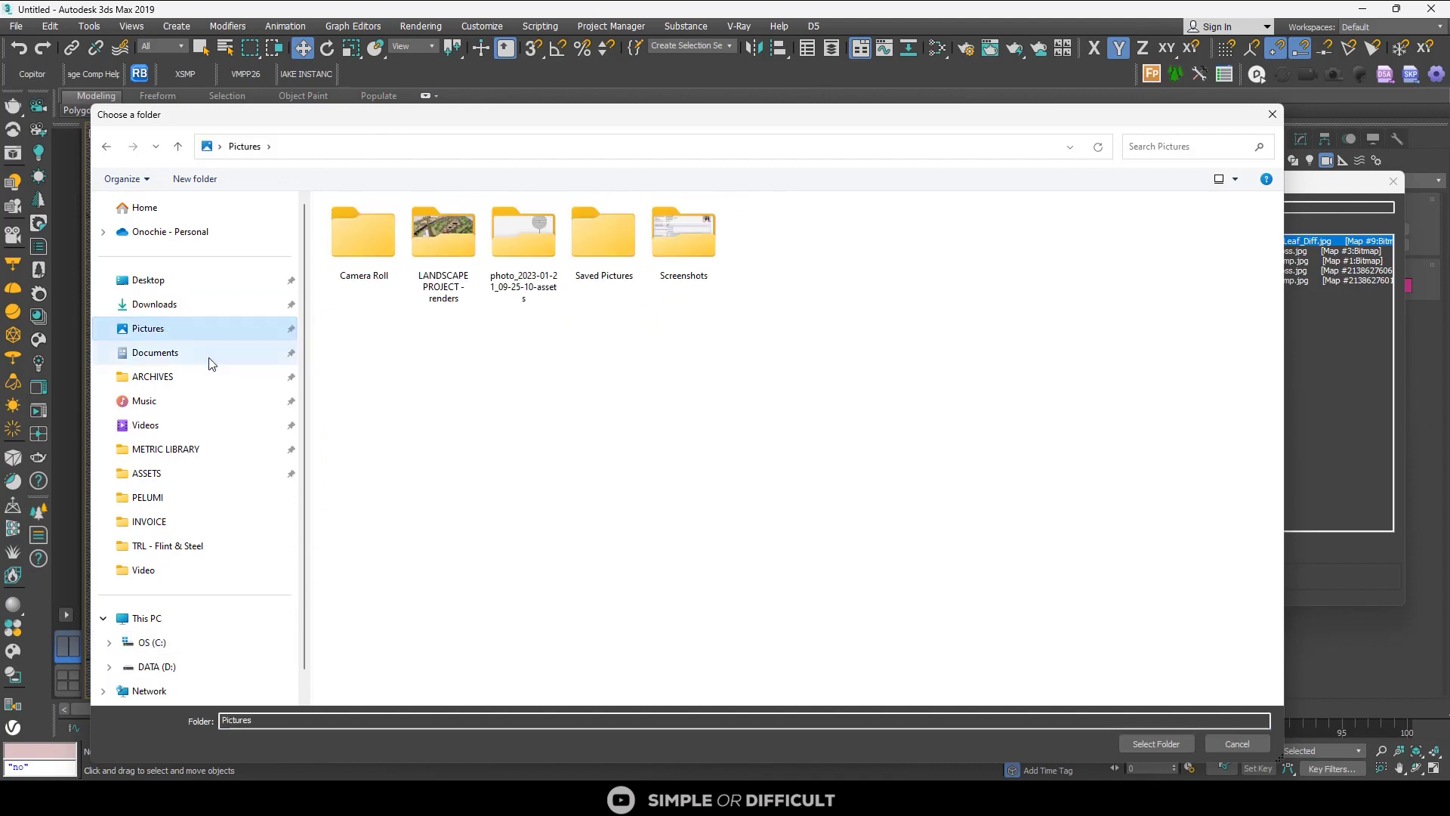
click(1154, 743)
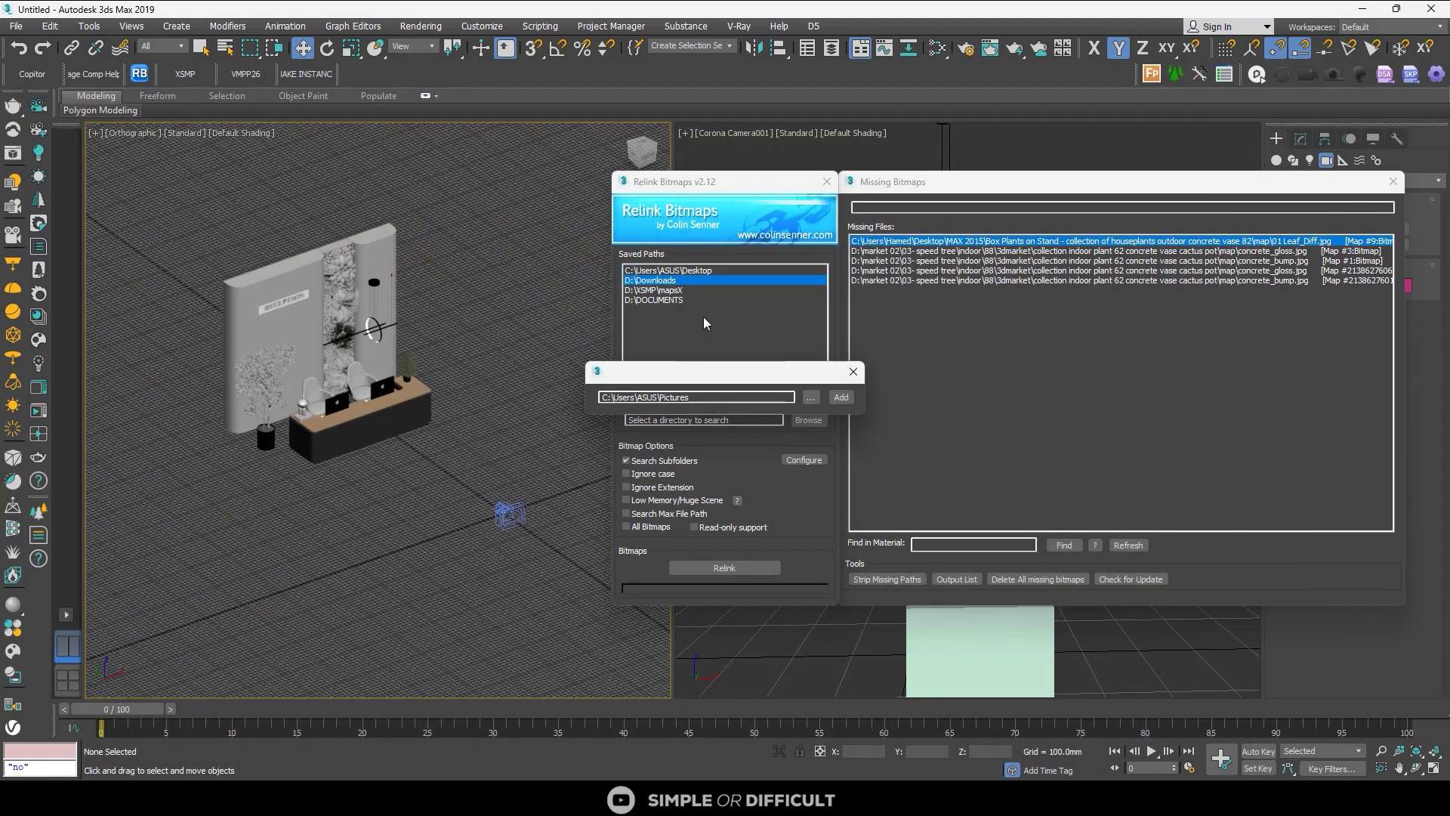
click(841, 397)
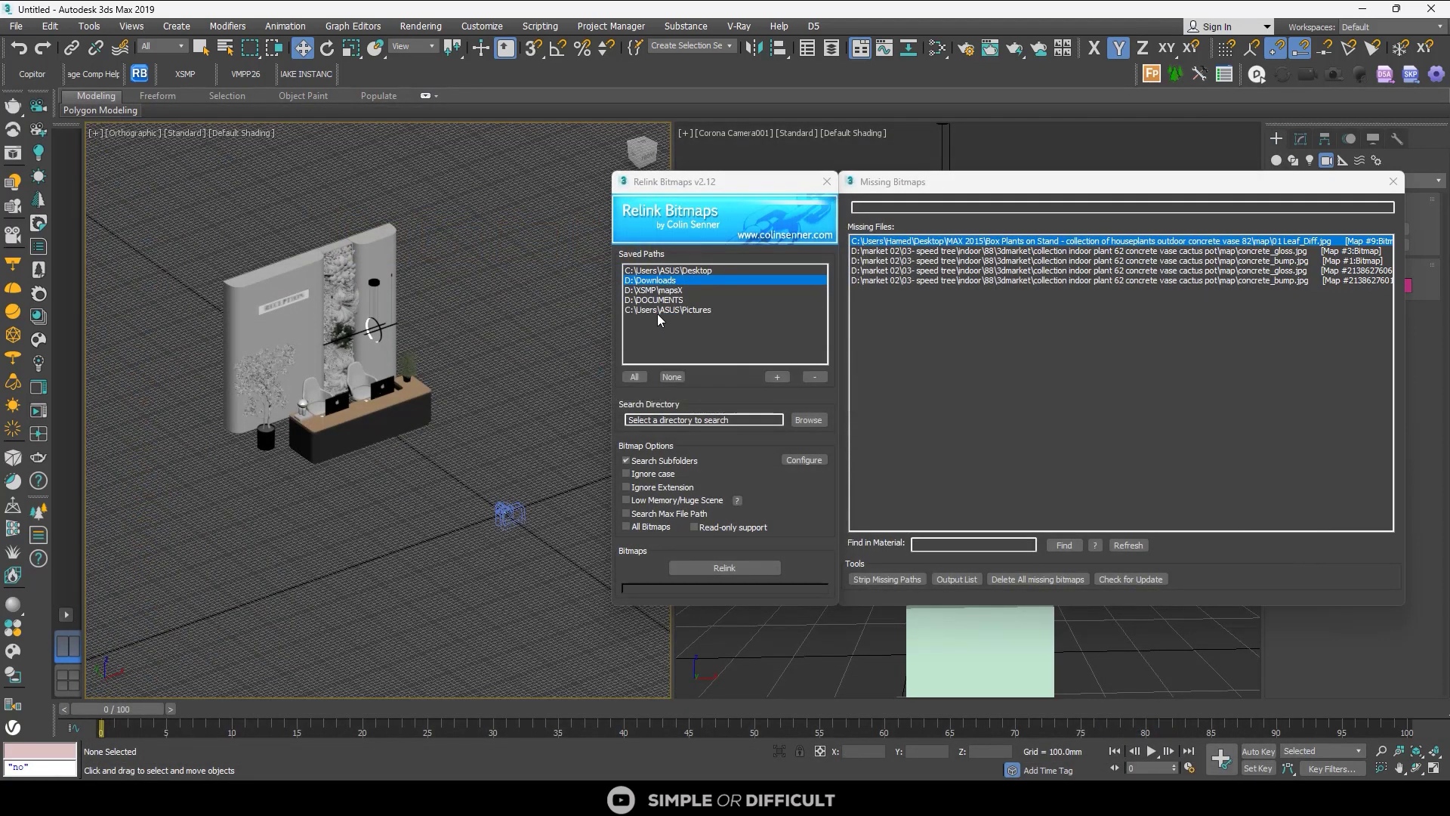
Step: Run the relink from the saved path C:\Users\ASUS\Pictures and again from D:\DOCUMENTS, and close Relink Bitmaps
click(692, 311)
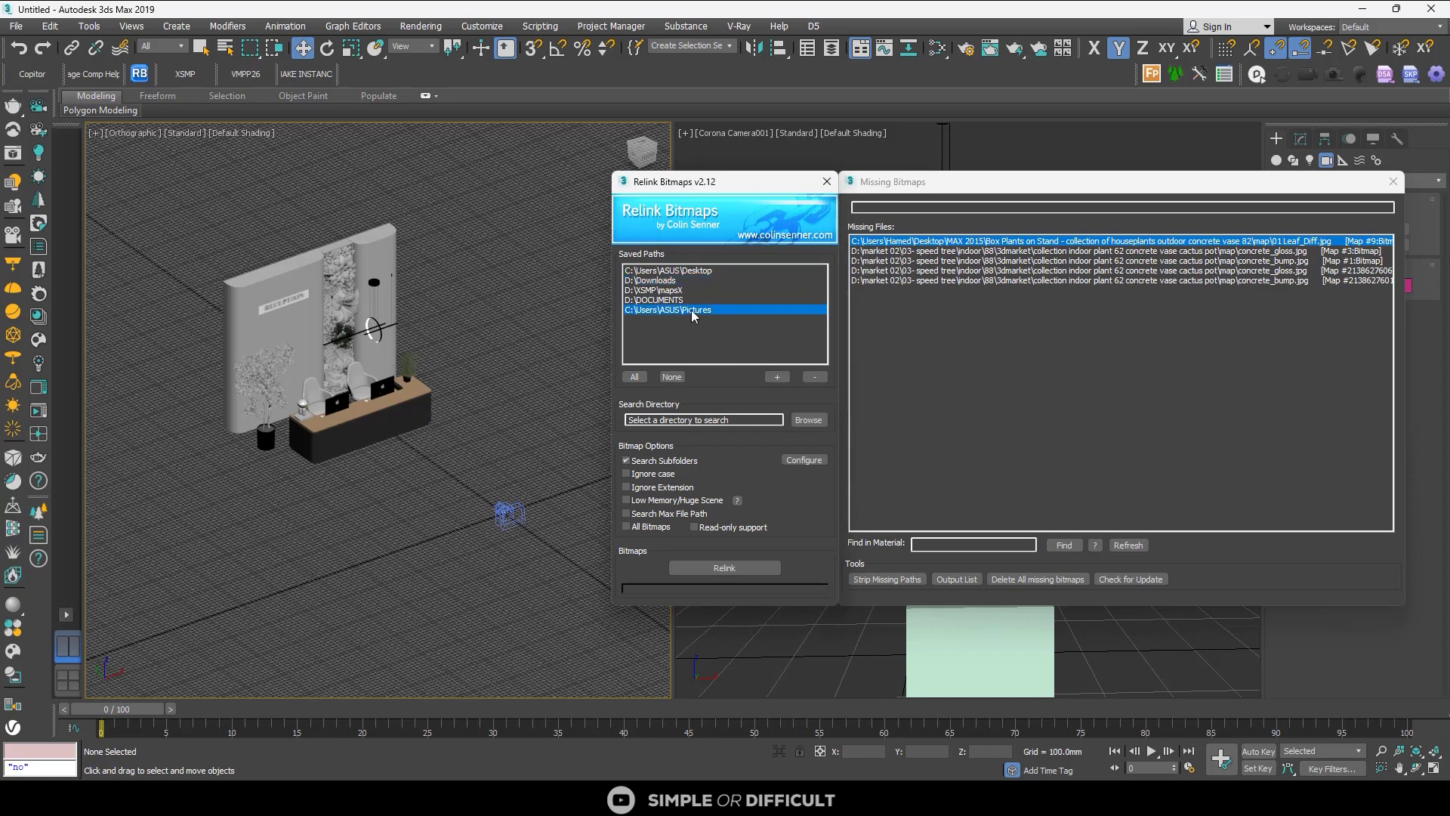
click(717, 566)
click(674, 301)
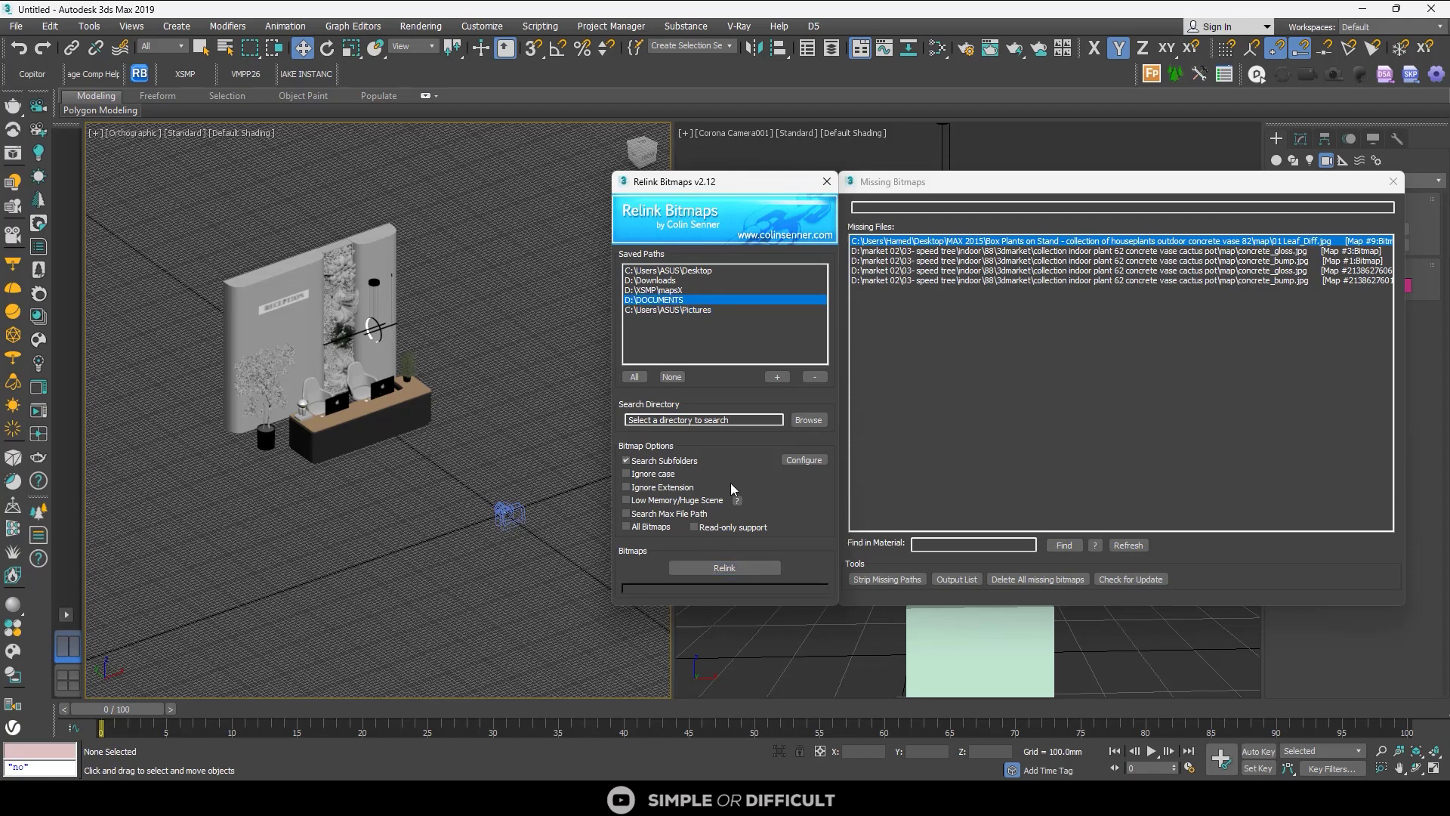
click(753, 569)
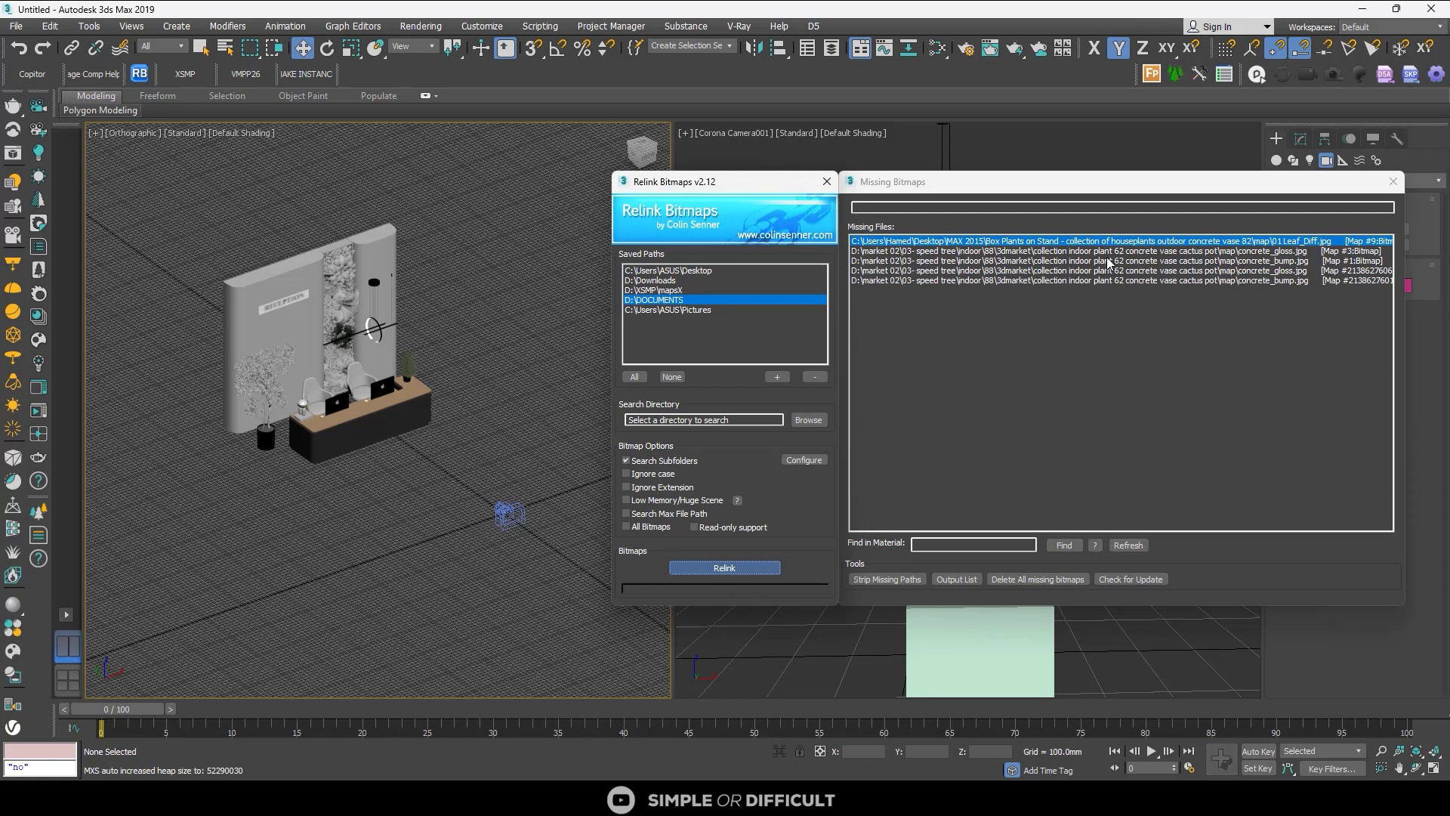
click(821, 185)
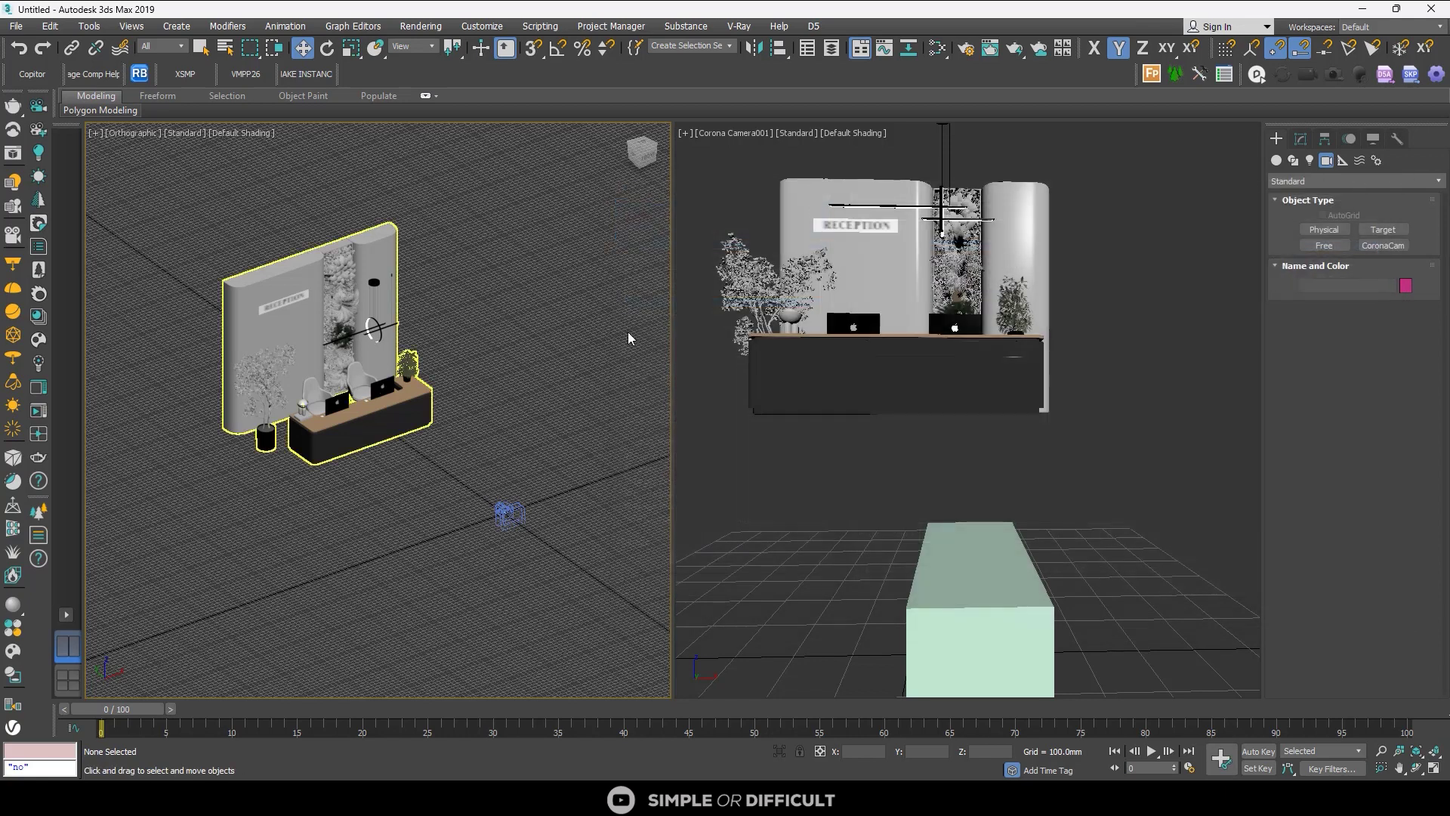